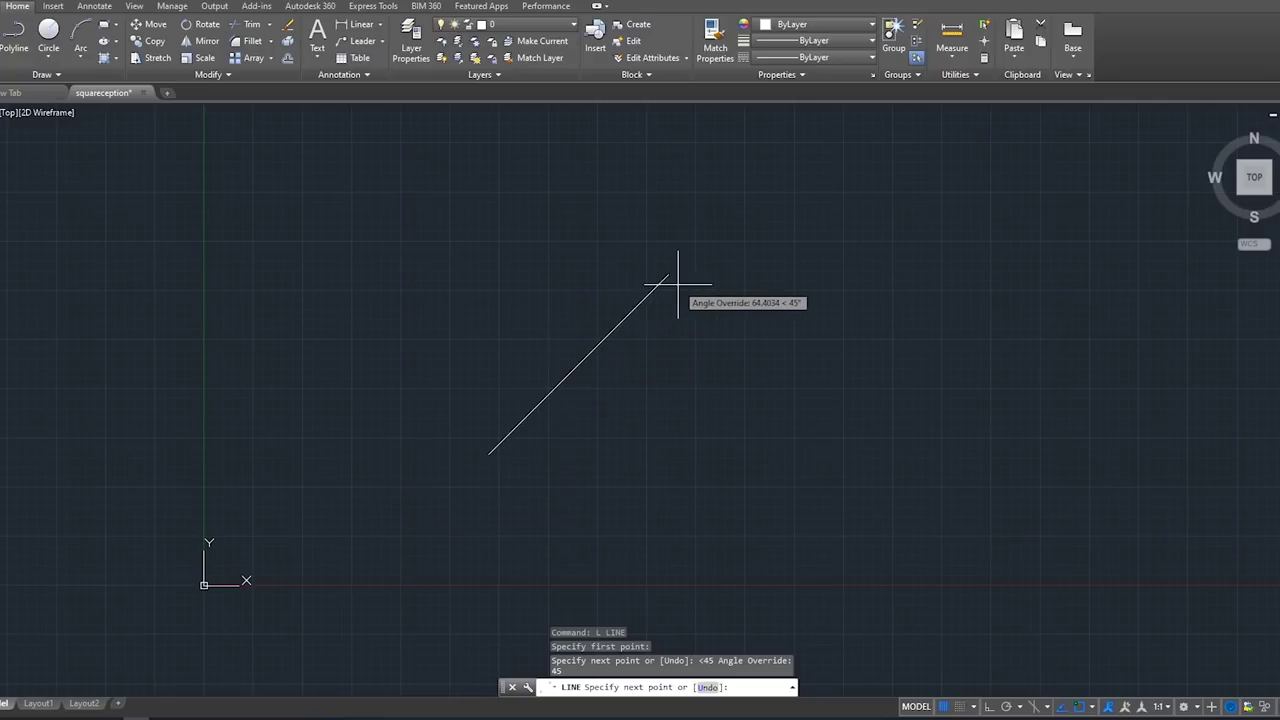
# Step: Draw the diamond's sides as 50-unit lines at alternating 45° and -45° angles
pyautogui.write('50')
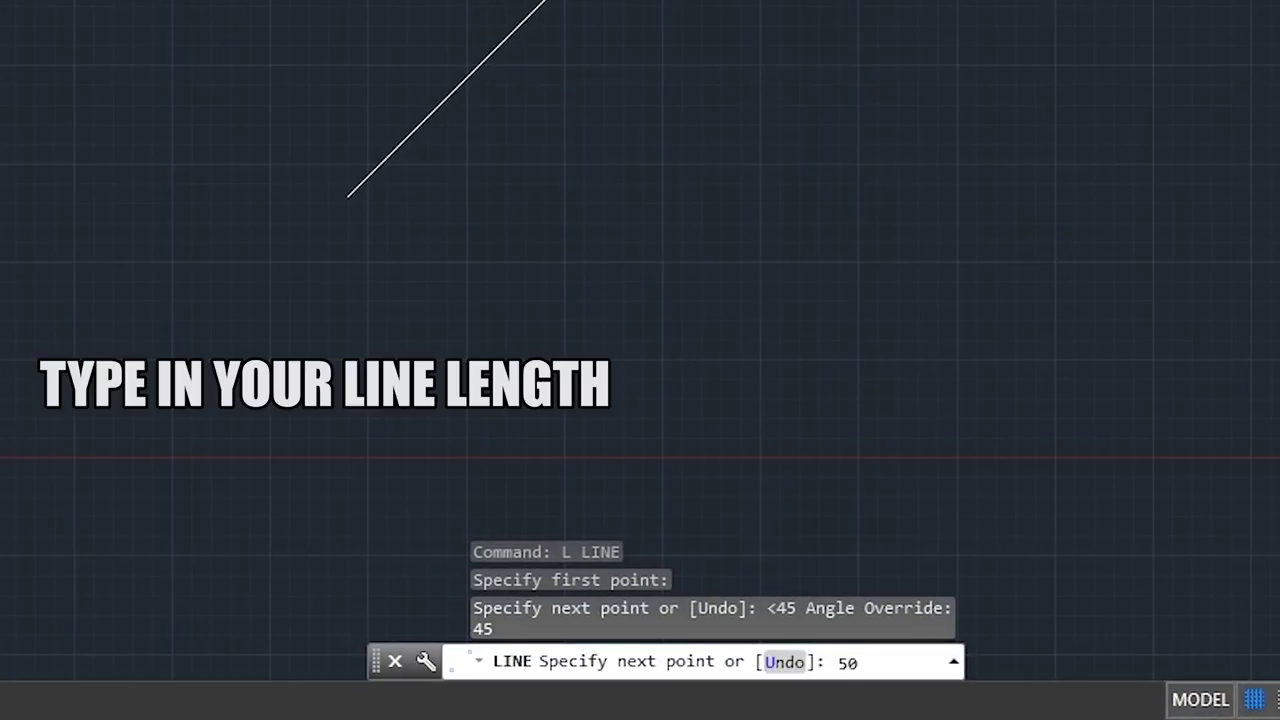
pyautogui.press('space')
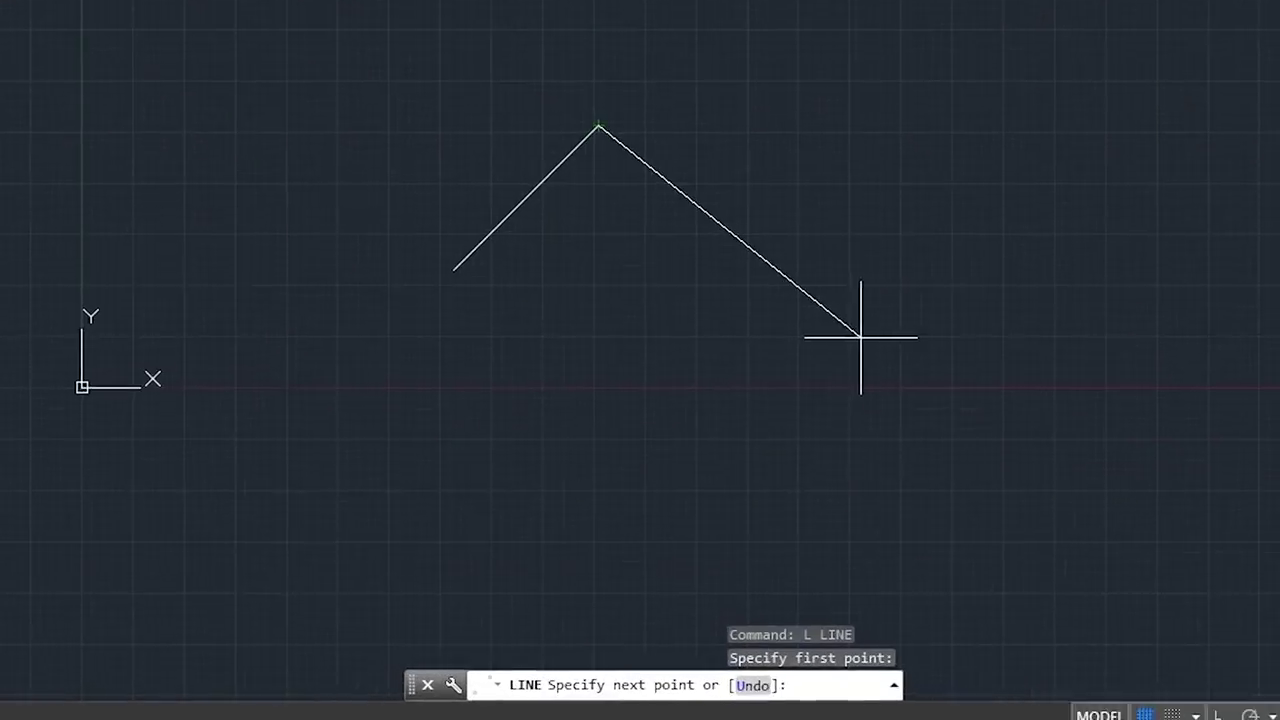
pyautogui.write('<')
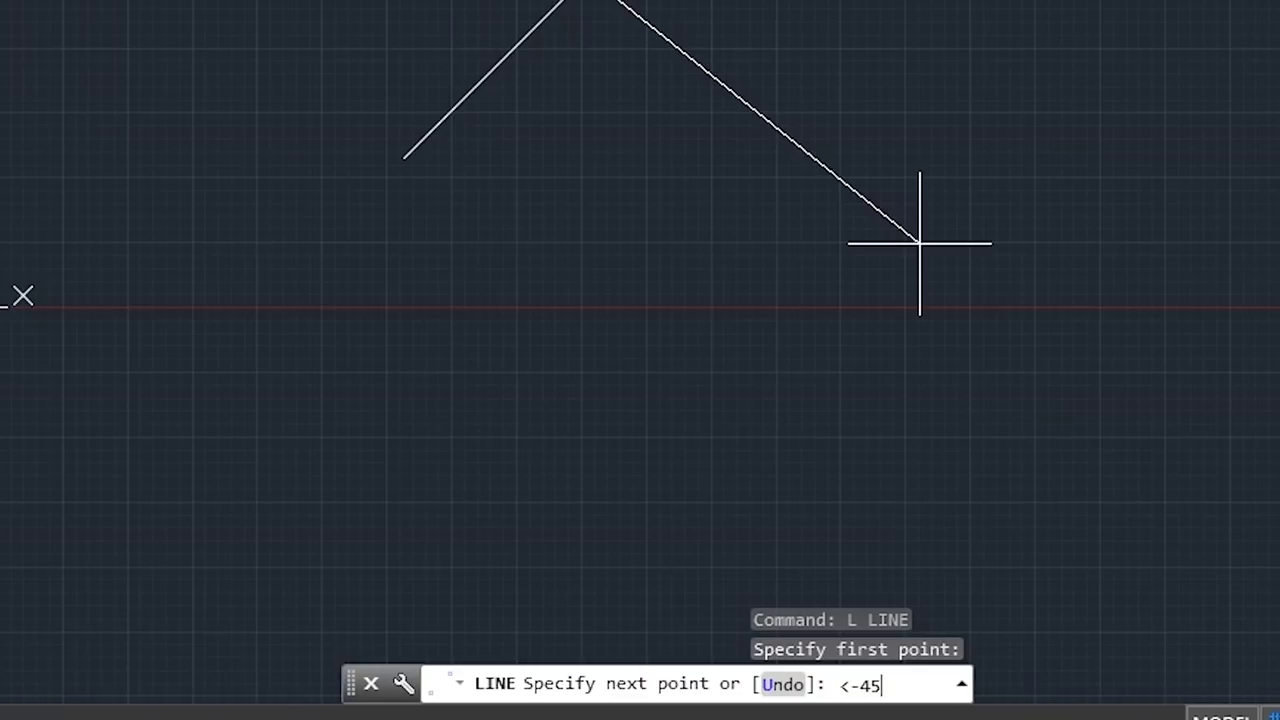
pyautogui.write('-45')
pyautogui.press('Return')
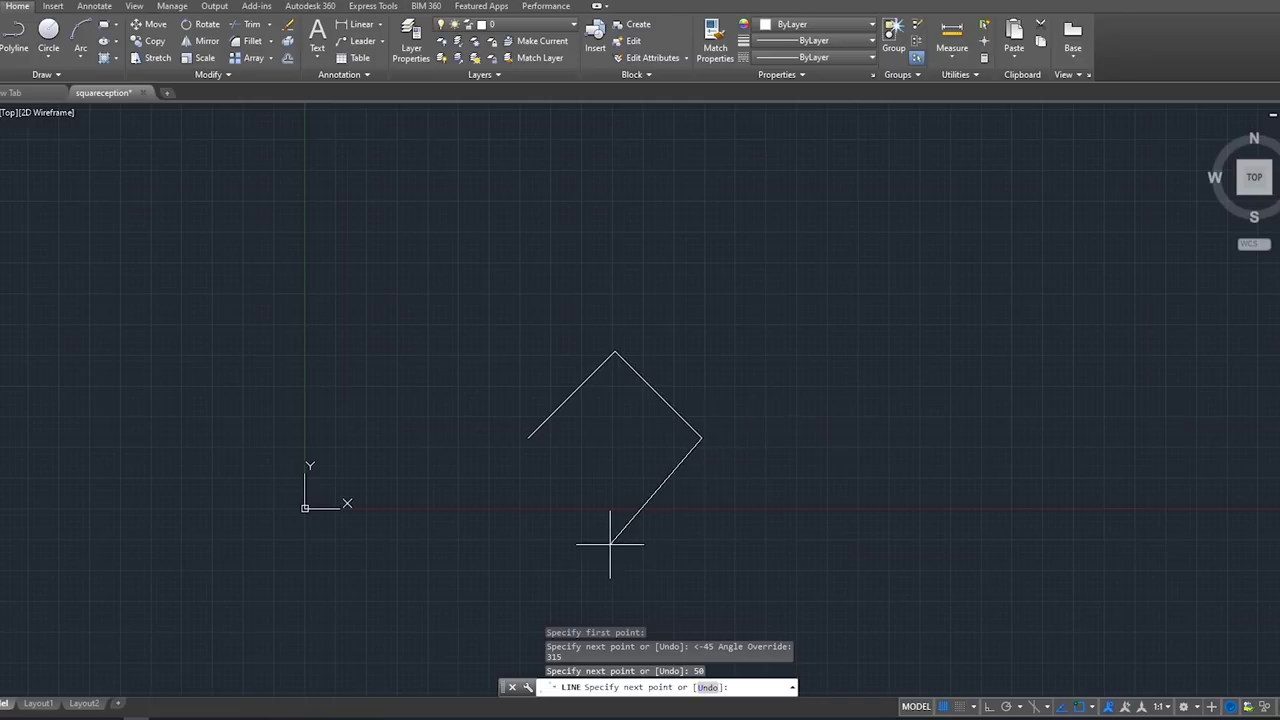
pyautogui.write('<45')
pyautogui.press('Return')
pyautogui.write('50')
pyautogui.press('Return')
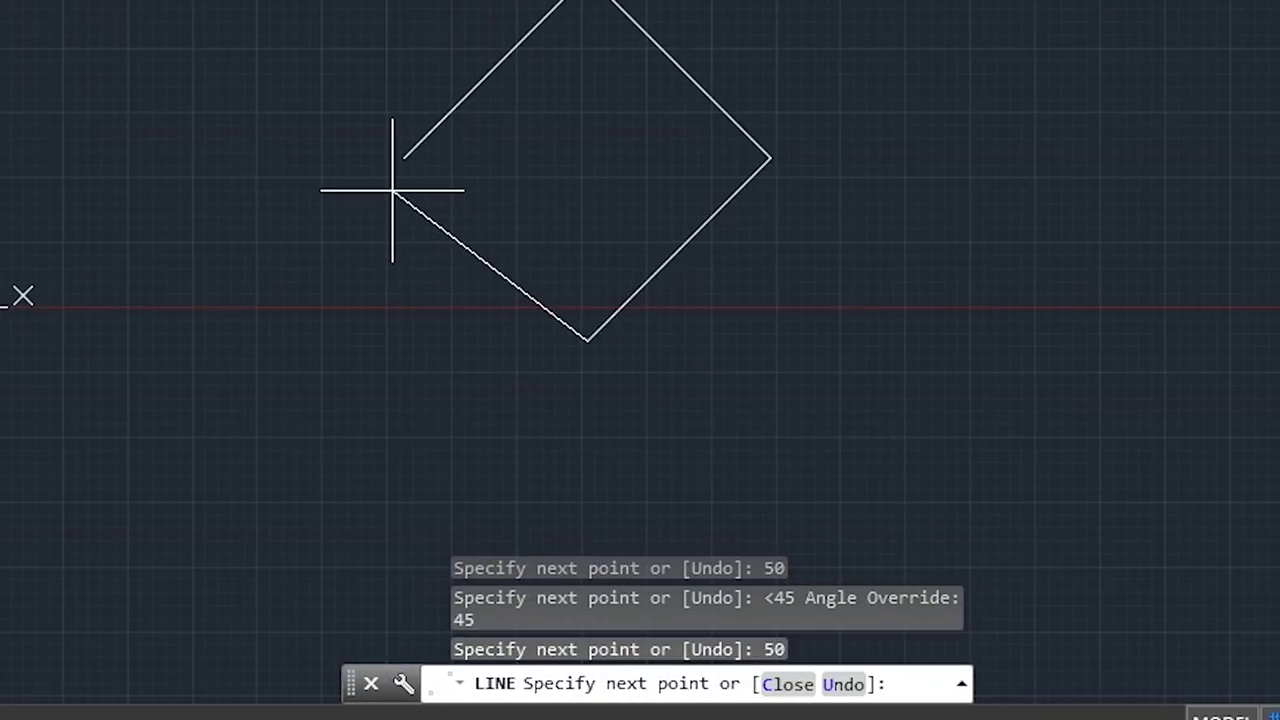
pyautogui.write('<-45')
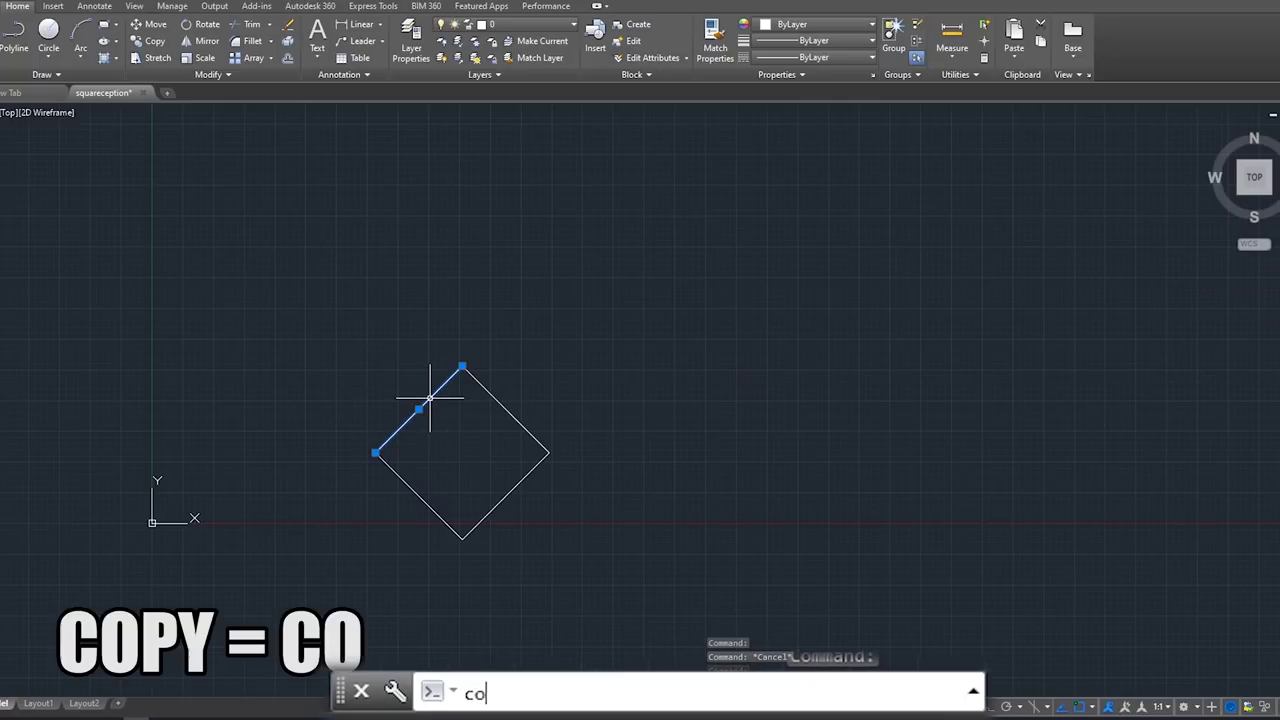
# Step: Copy the diamond's upper-left side to its right and turn Ortho mode on
pyautogui.press('Return')
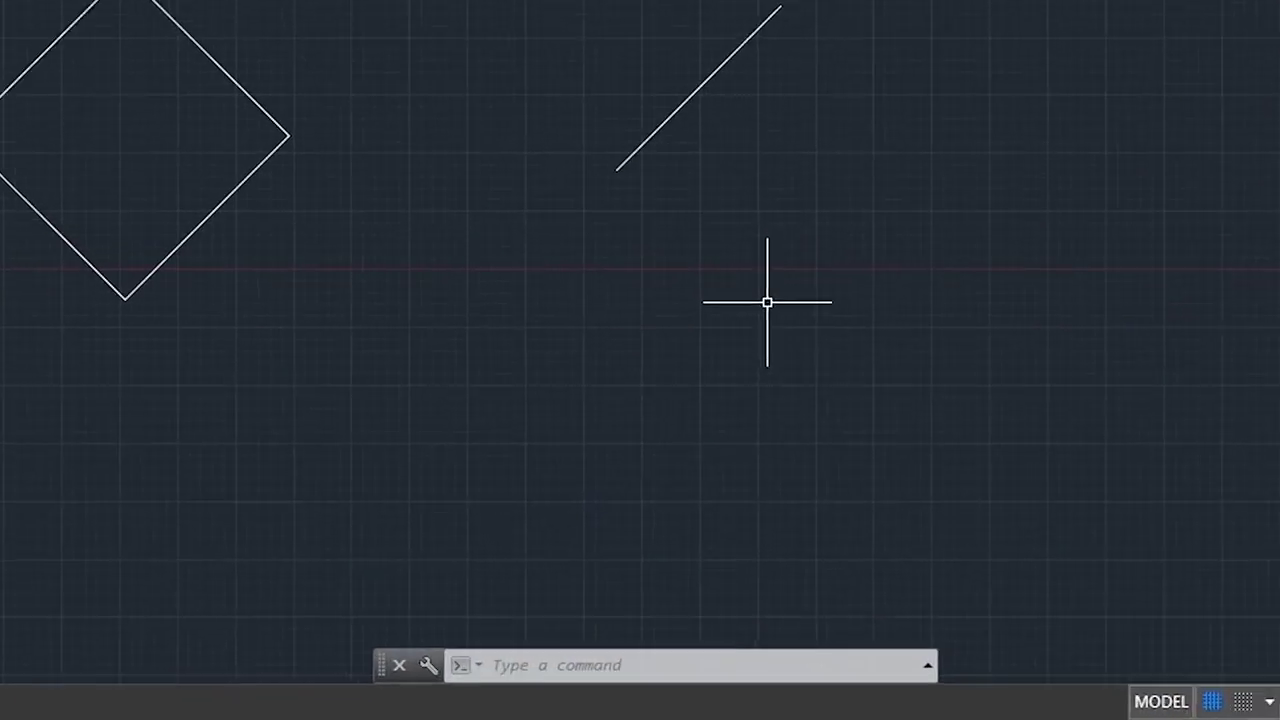
pyautogui.press('F8')
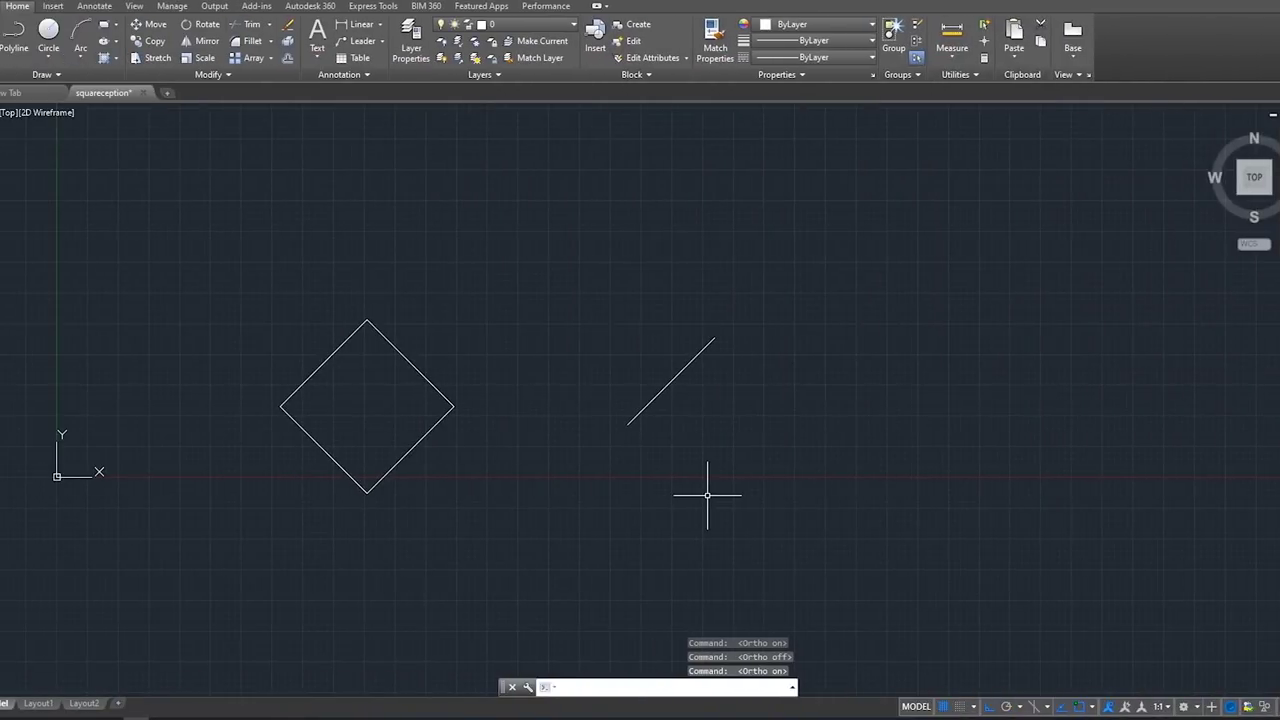
# Step: Pan slightly and pick a base point on the copied diagonal line
pyautogui.moveTo(687, 461); pyautogui.dragTo(697, 495, button='middle')
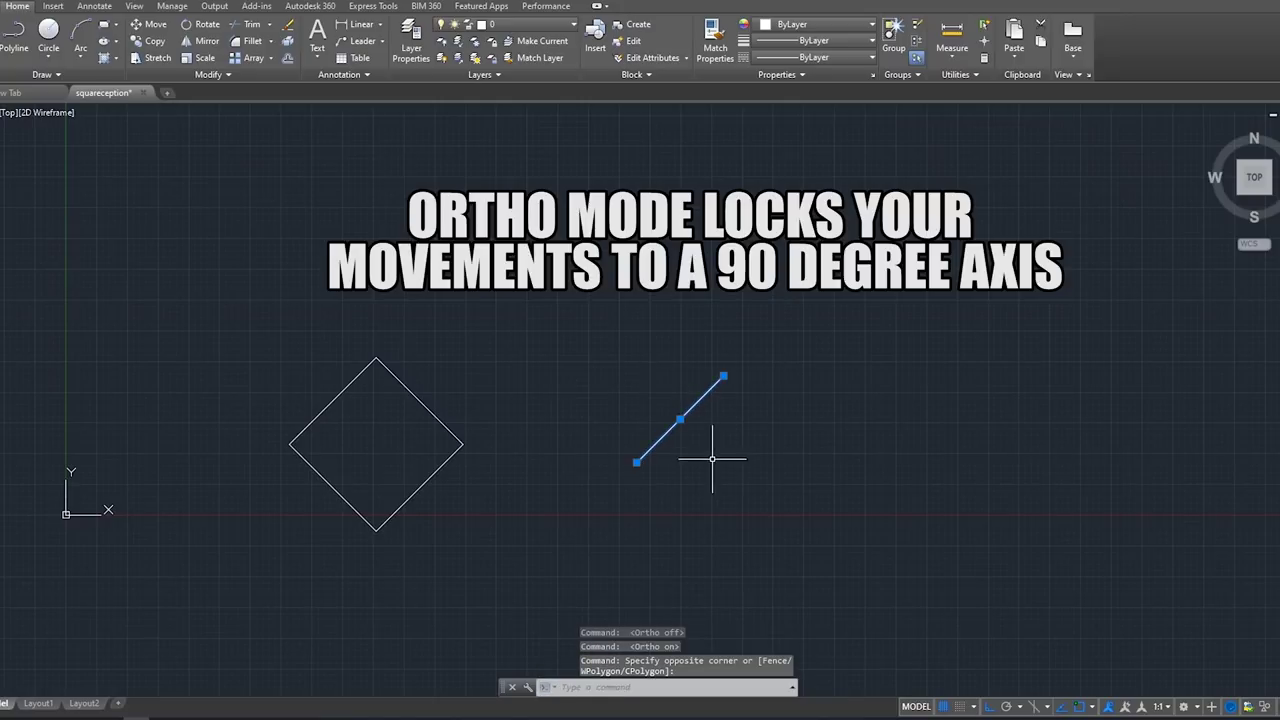
pyautogui.click(686, 430)
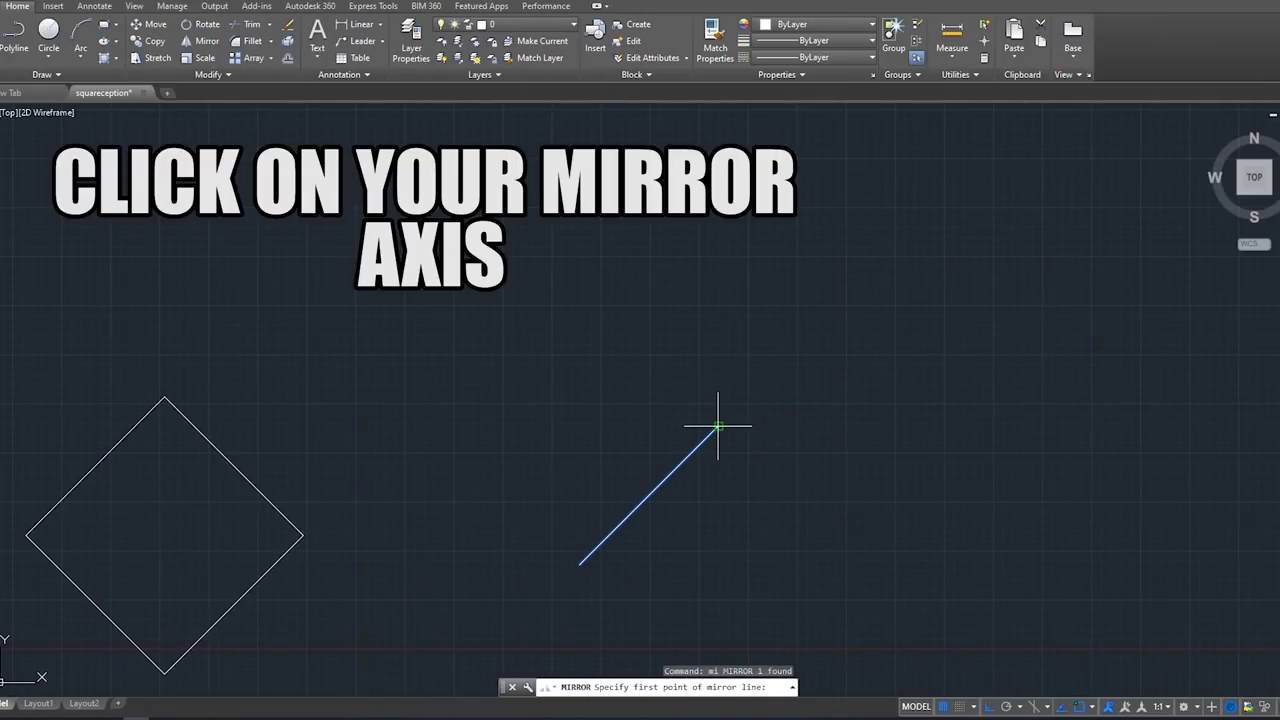
# Step: Mirror the line across a vertical axis at its top endpoint, keeping the original
pyautogui.click(717, 427)
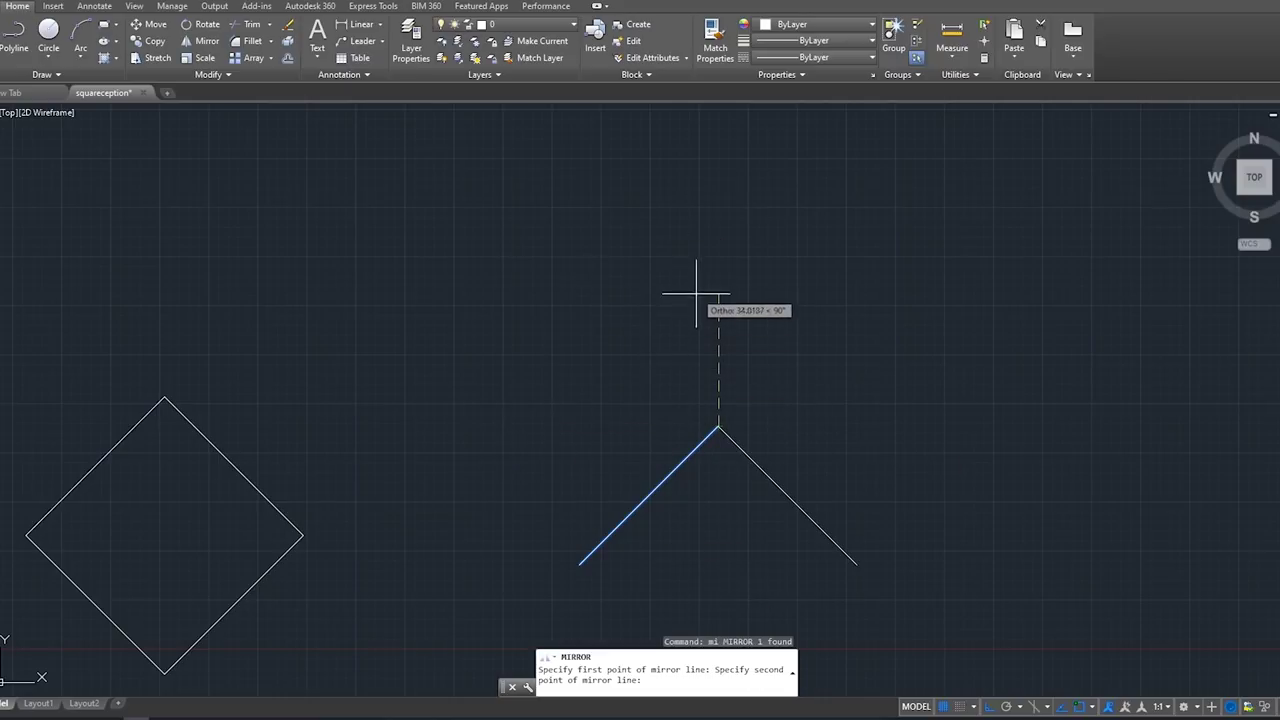
pyautogui.click(694, 576)
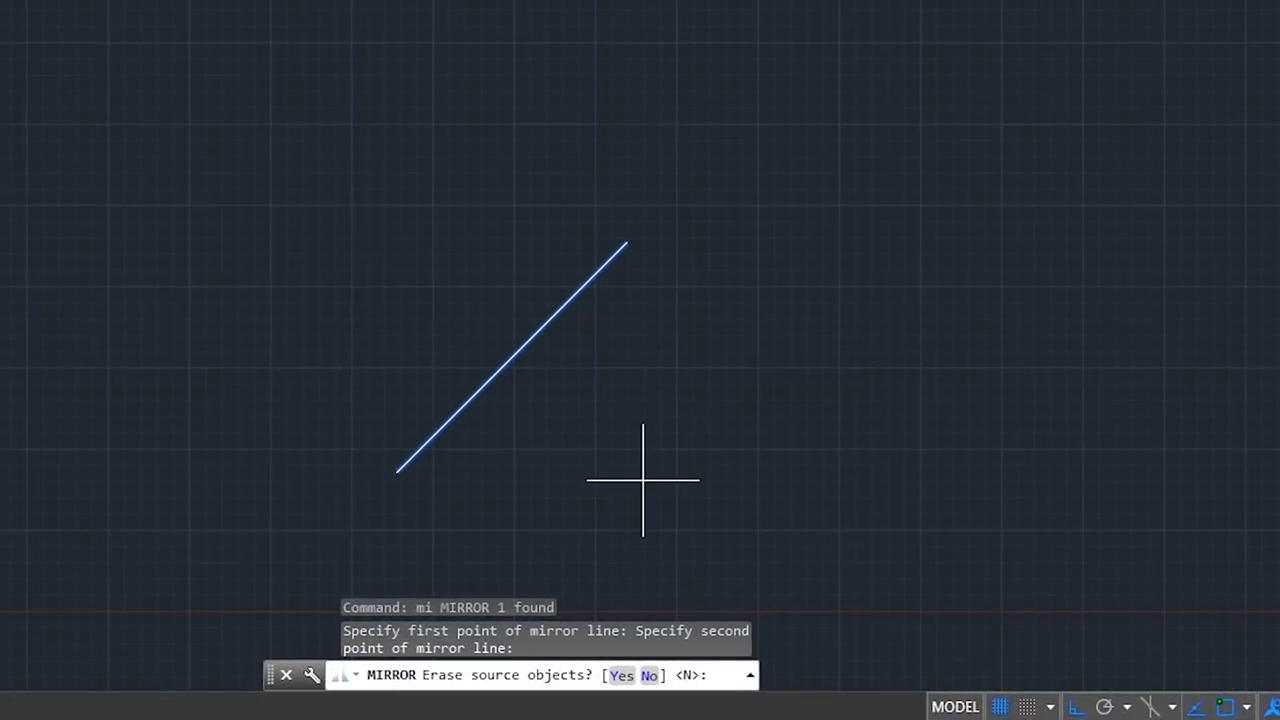
pyautogui.press('Return')
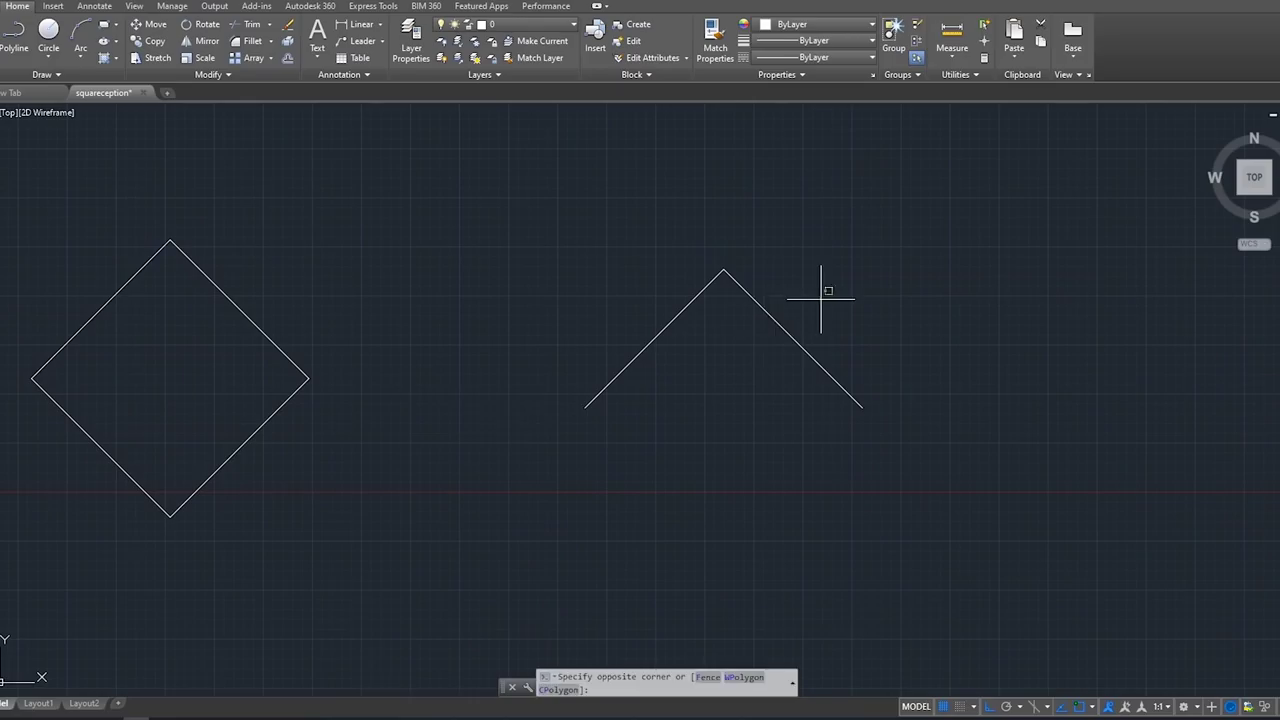
# Step: Mirror the selected chevron with MI across a horizontal axis through its endpoints
pyautogui.click(609, 249)
pyautogui.write('mi')
pyautogui.press('Return')
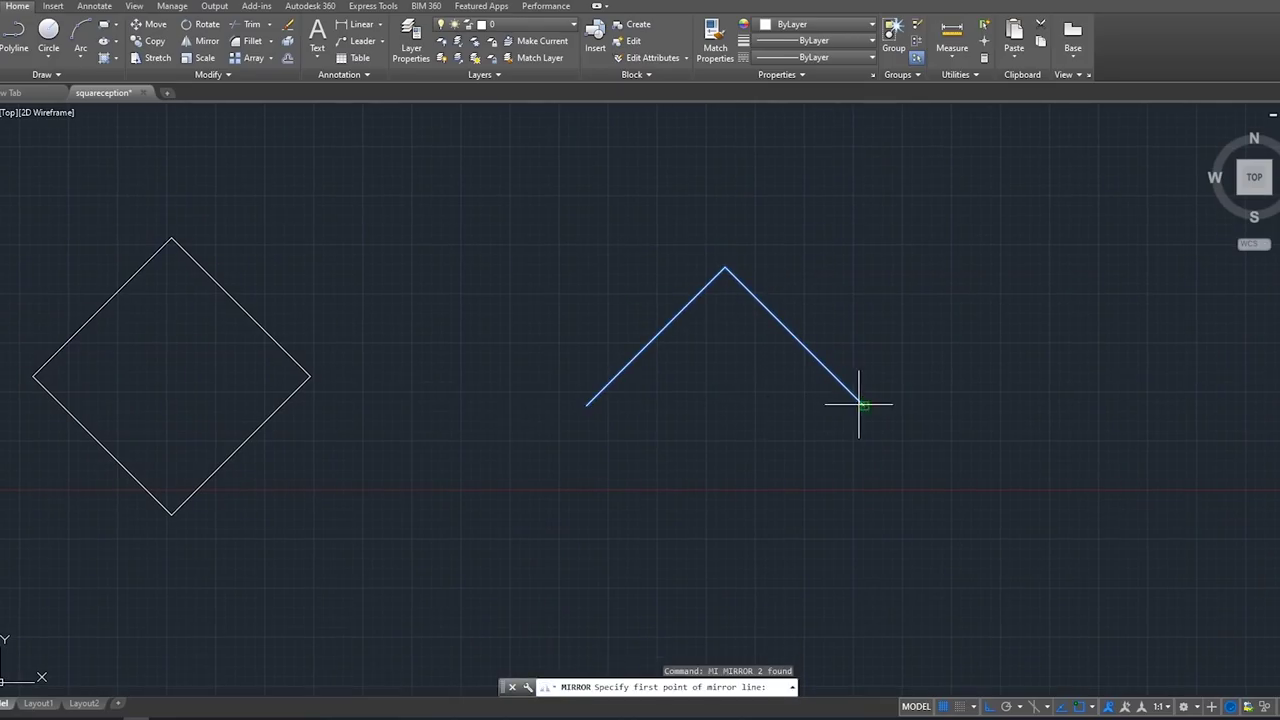
pyautogui.click(863, 406)
pyautogui.click(754, 411)
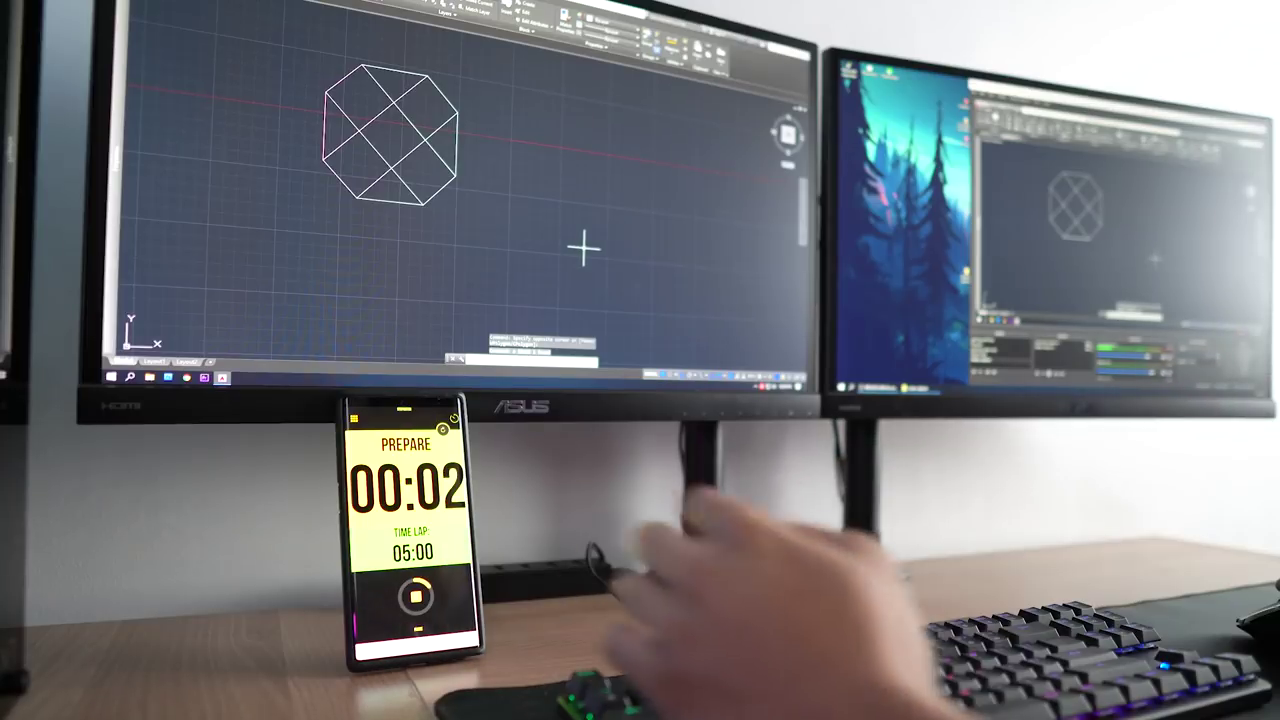
# Step: Draw a short diagonal line and mirror it into a caret shape
pyautogui.moveTo(571, 249); pyautogui.dragTo(548, 233, button='middle')
pyautogui.write('l')
pyautogui.press('Return')
pyautogui.click(547, 220)
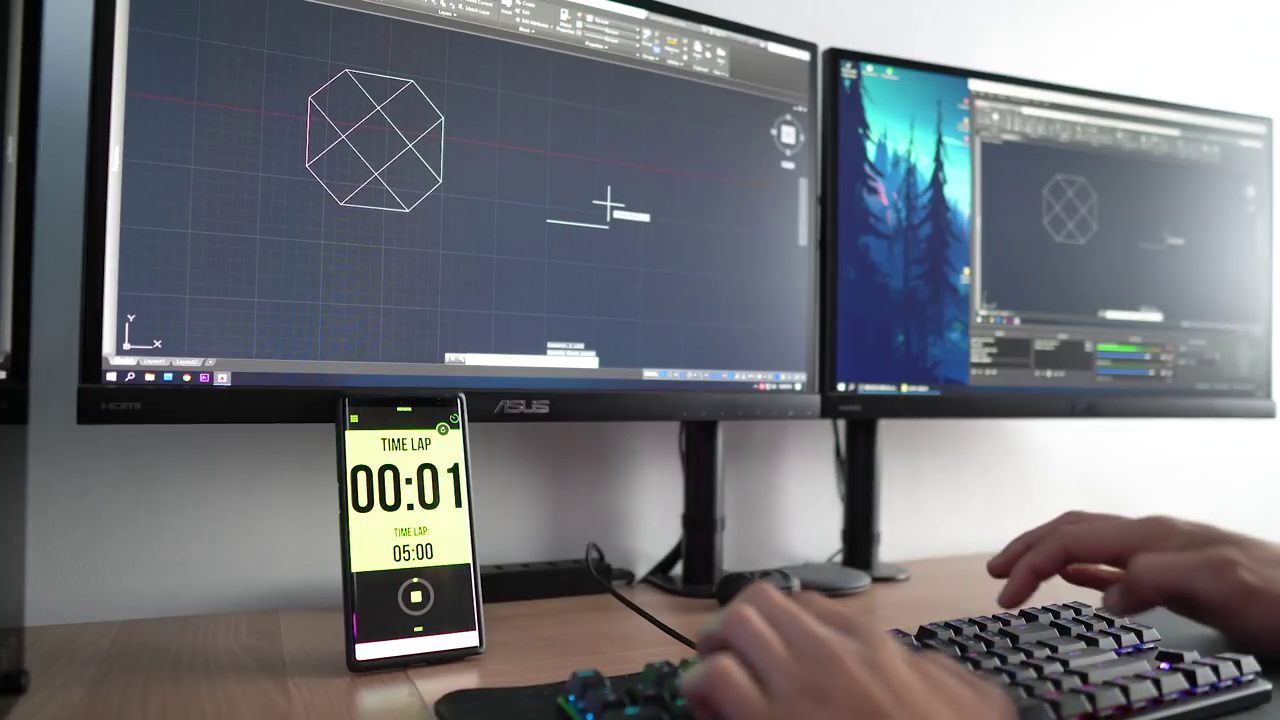
pyautogui.click(576, 194)
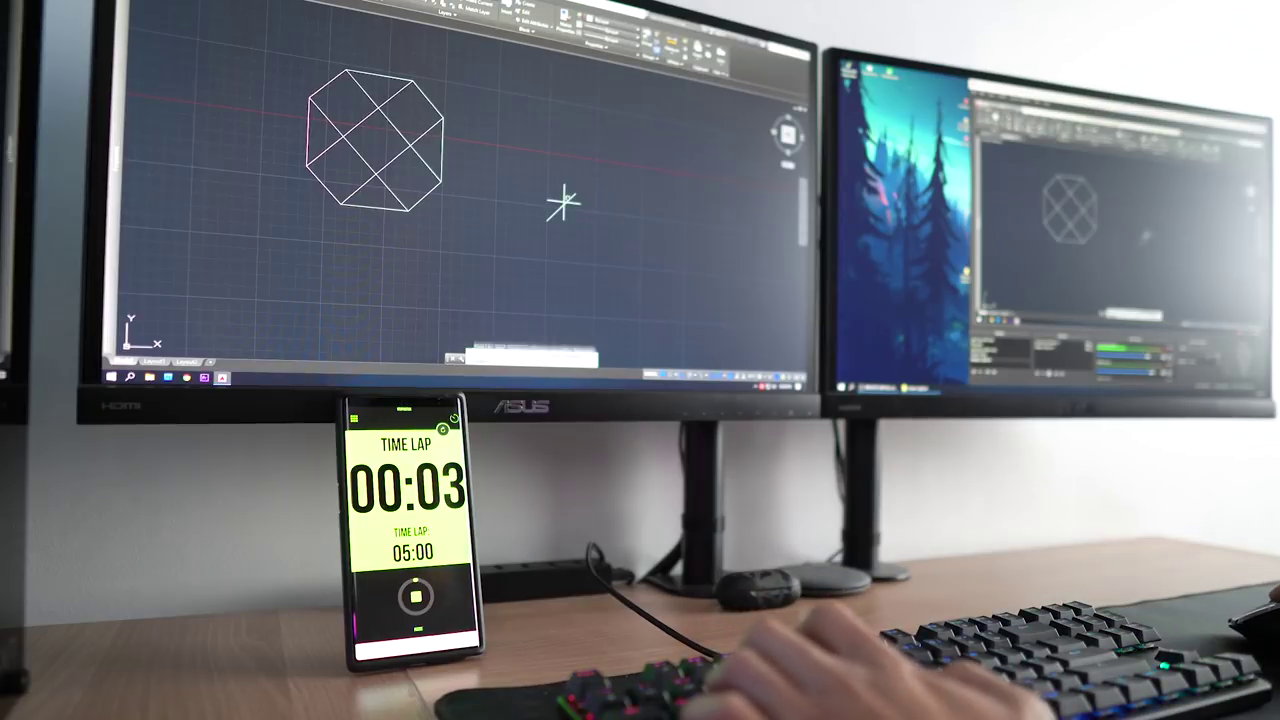
pyautogui.moveTo(549, 213); pyautogui.dragTo(598, 188, button='middle')
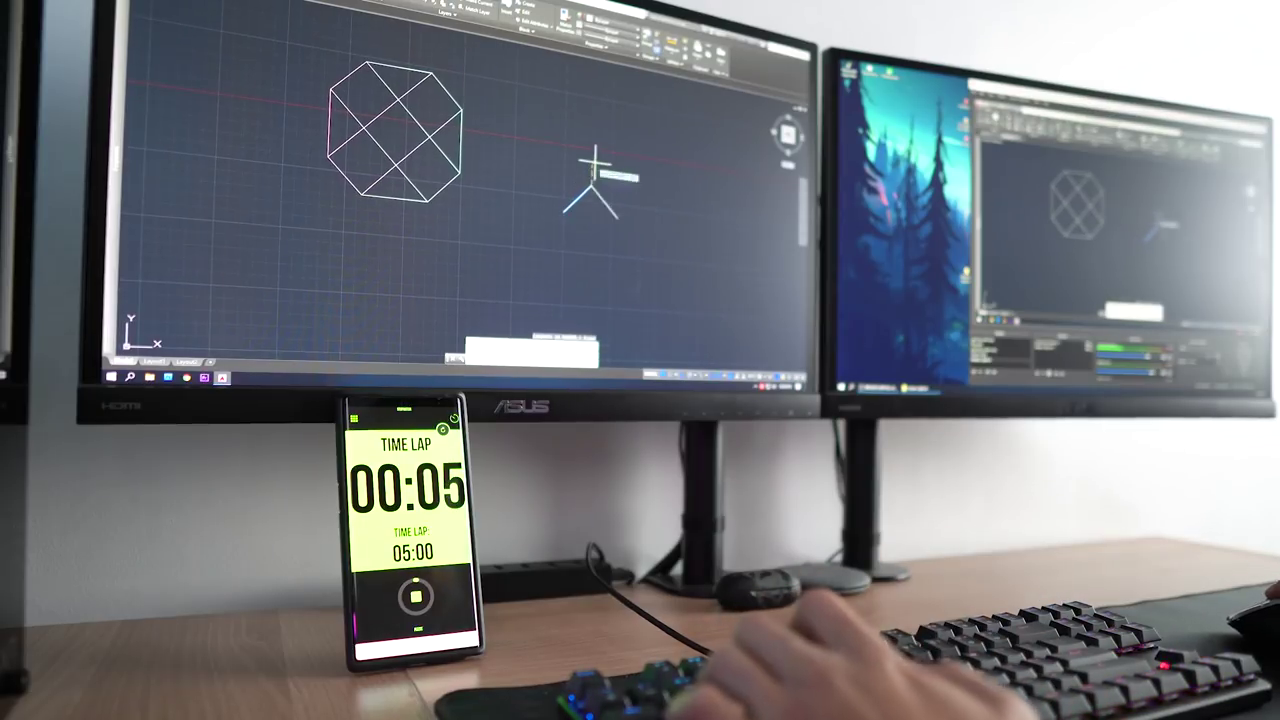
pyautogui.press('Return')
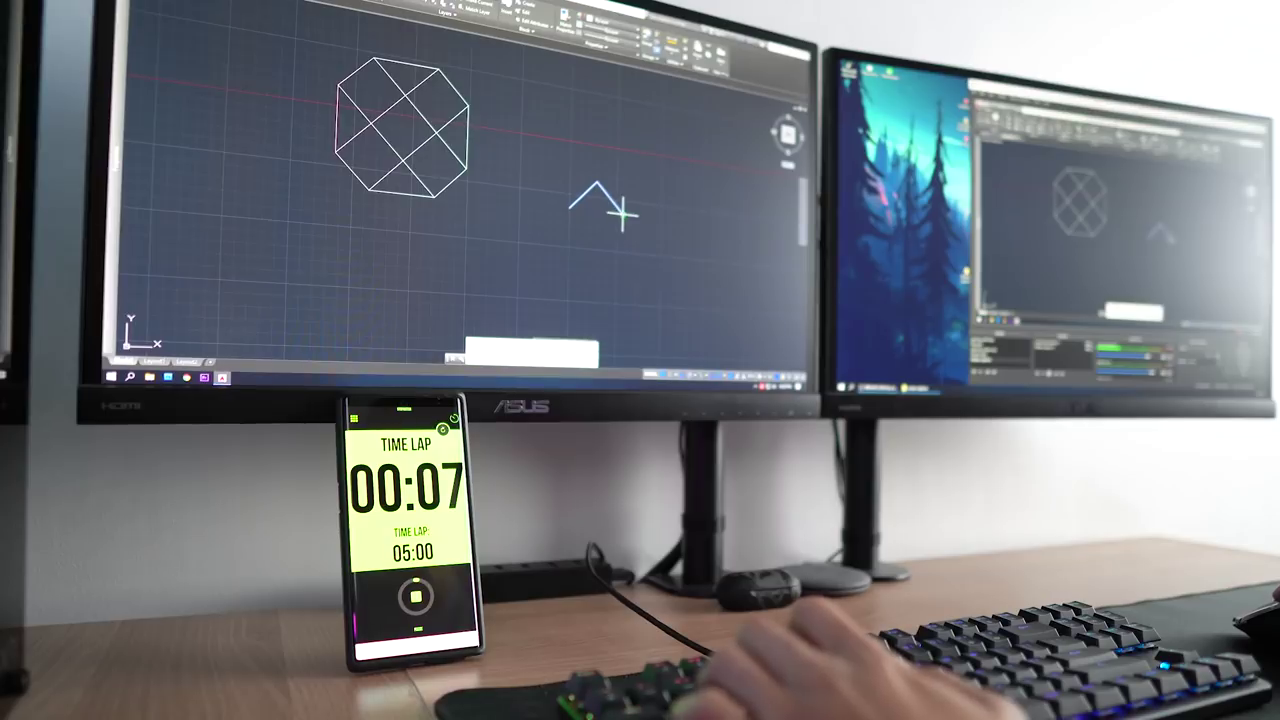
# Step: Mirror the caret into a diamond, then mirror both diamonds across a horizontal axis
pyautogui.moveTo(650, 244); pyautogui.dragTo(612, 214, button='middle')
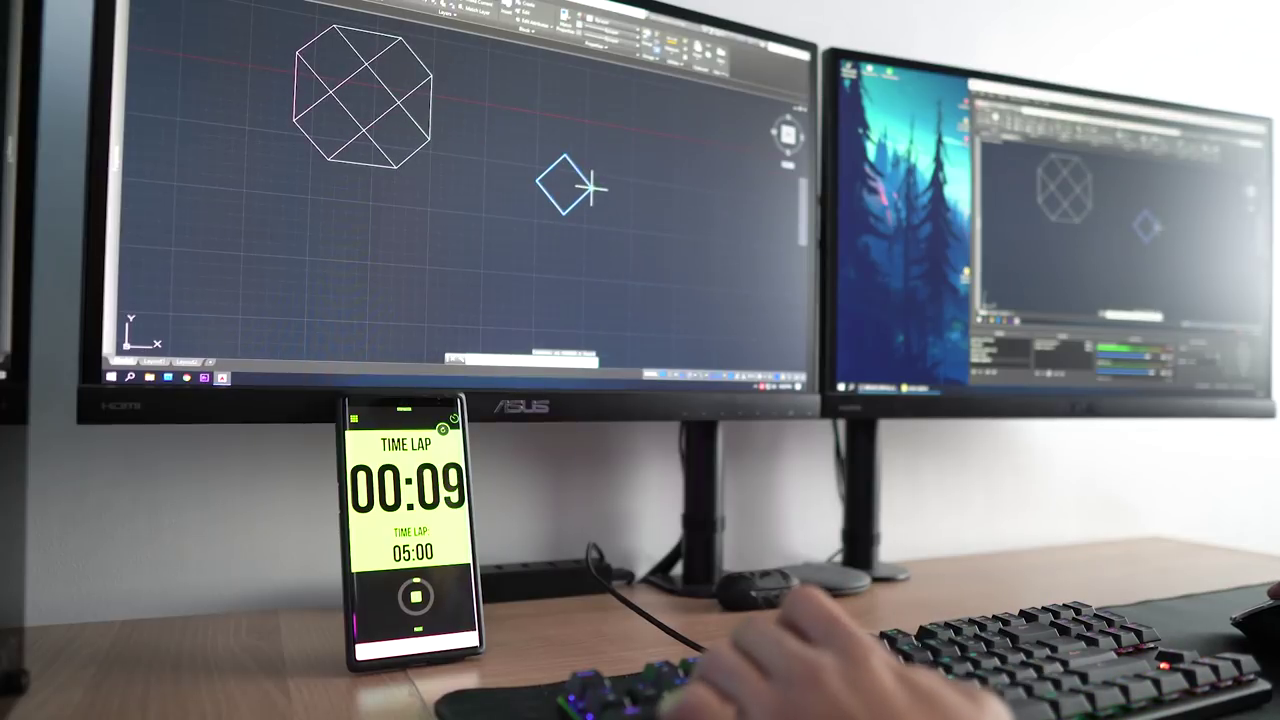
pyautogui.press('Return')
pyautogui.moveTo(677, 214); pyautogui.dragTo(516, 136)
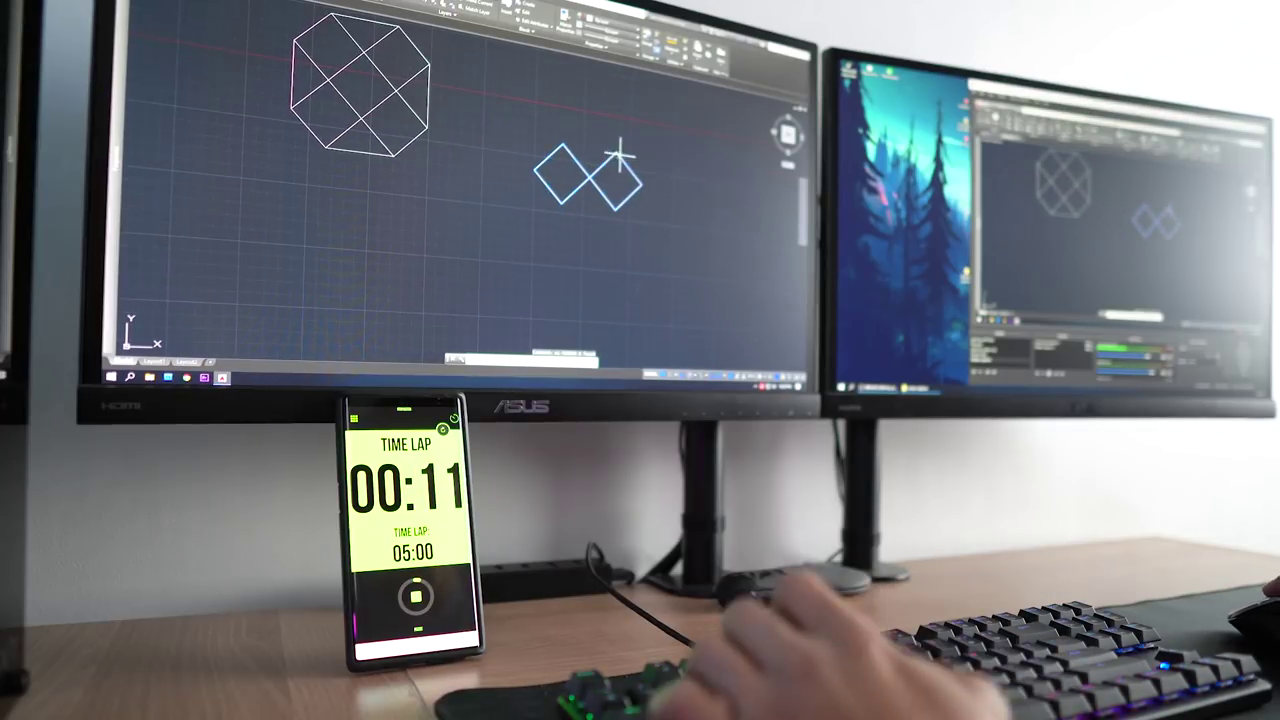
pyautogui.write('mi')
pyautogui.press('Return')
pyautogui.click(629, 188)
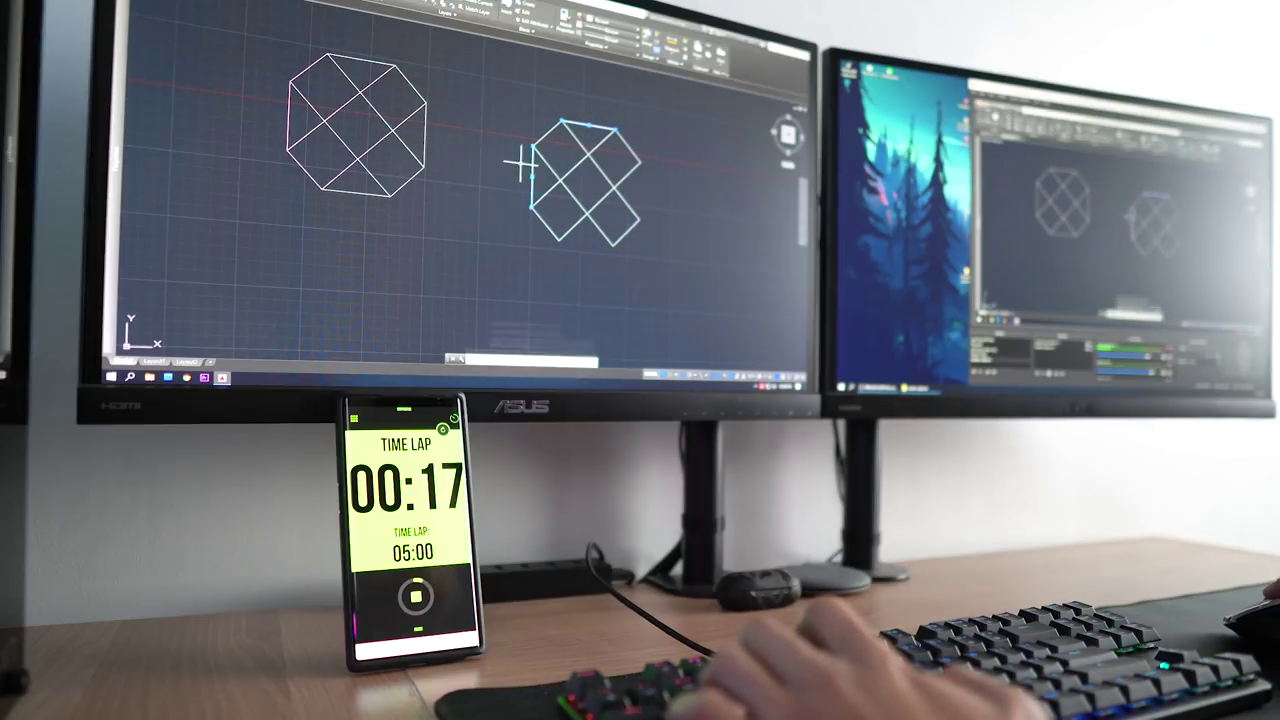
pyautogui.press('Escape')
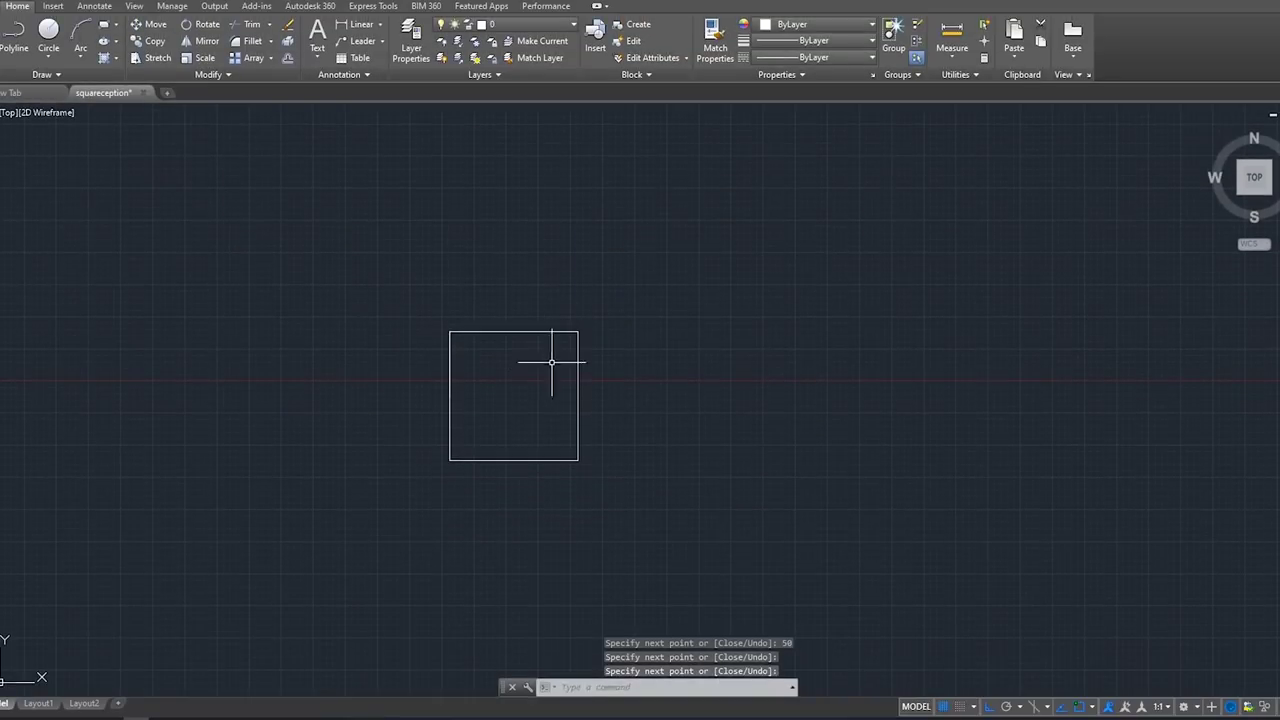
# Step: Start STRETCH with S beside the 50×50 square
pyautogui.write('s')
pyautogui.press('Return')
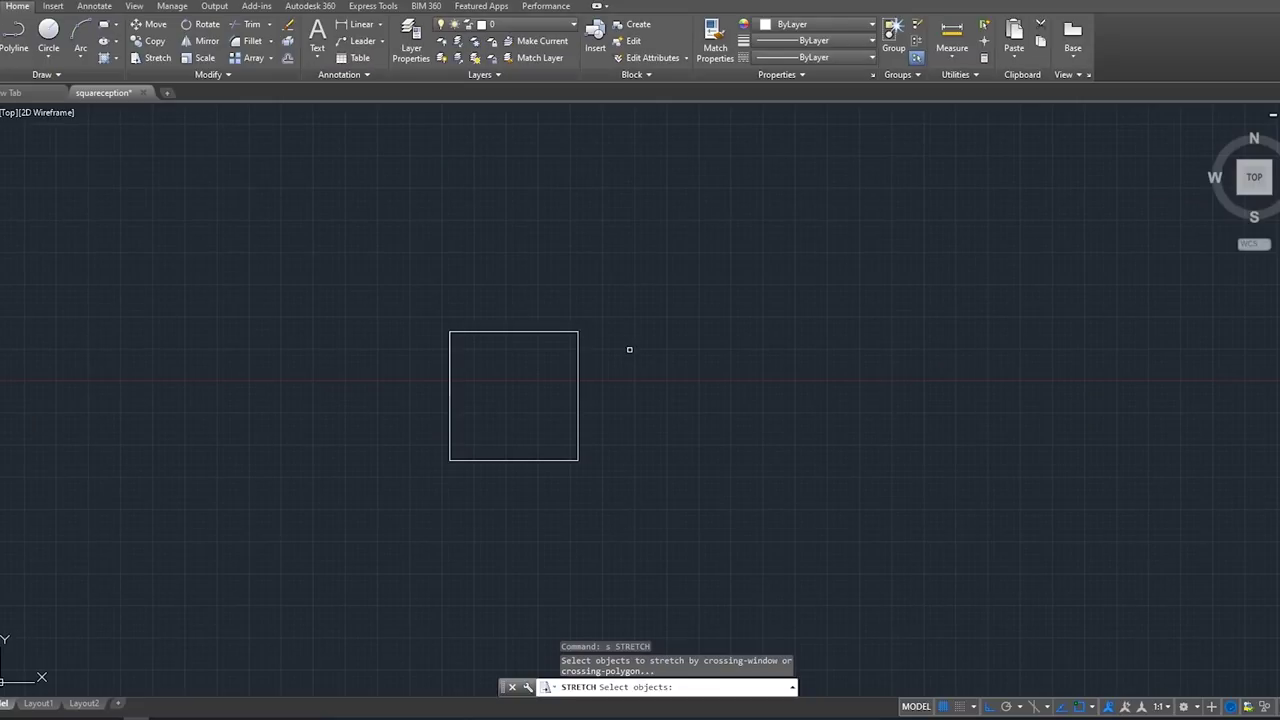
# Step: Crossing-select the square's top edge and stretch it 50 units from its midpoint
pyautogui.click(627, 351)
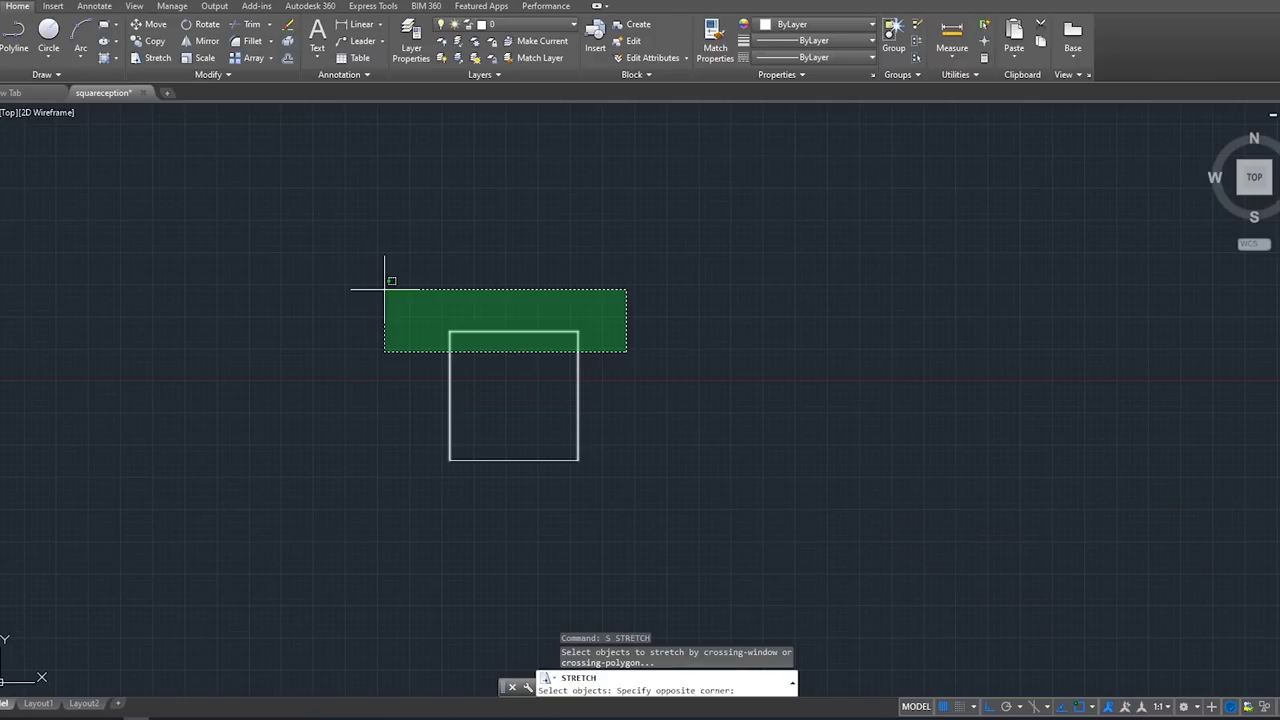
pyautogui.click(384, 289)
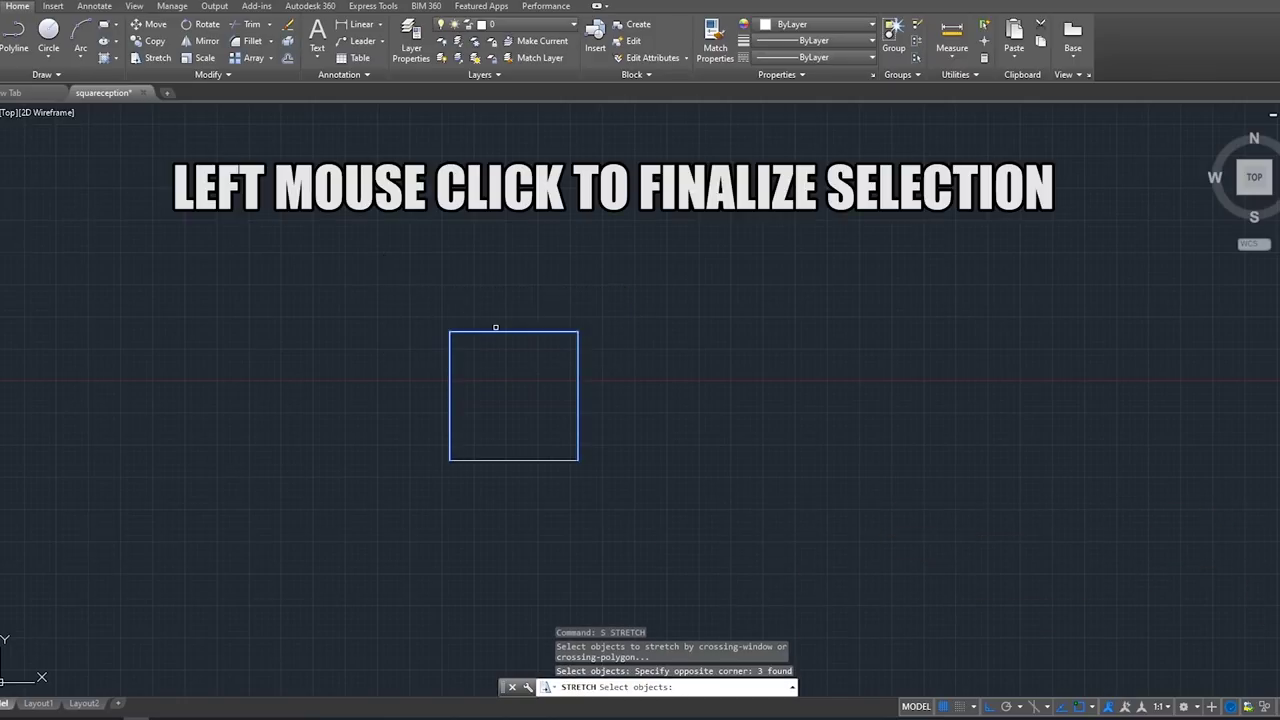
pyautogui.press('Return')
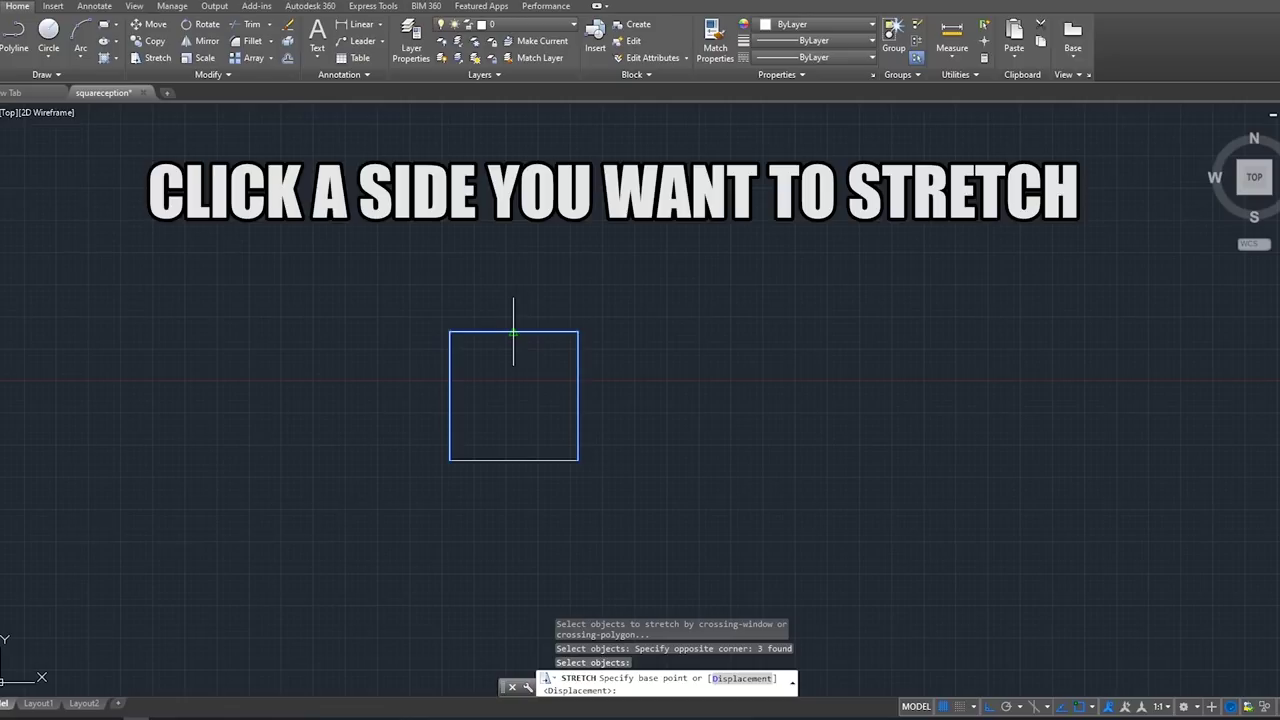
pyautogui.click(513, 331)
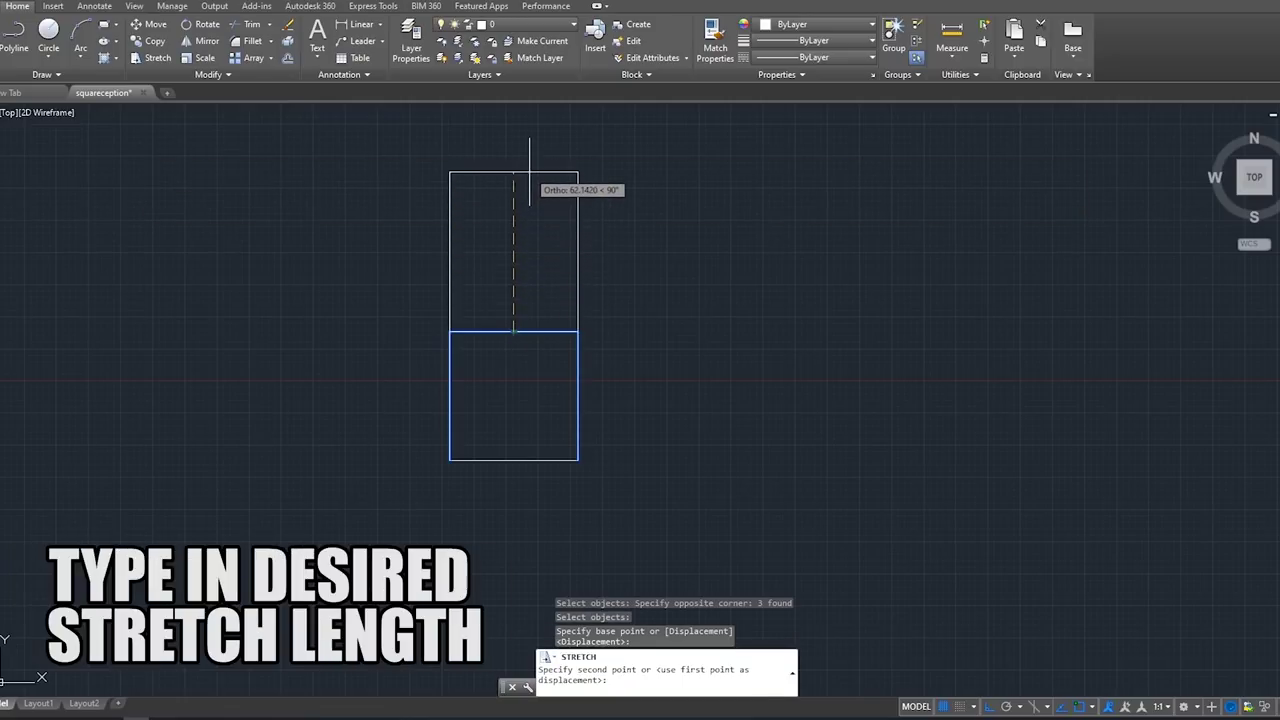
pyautogui.write('50')
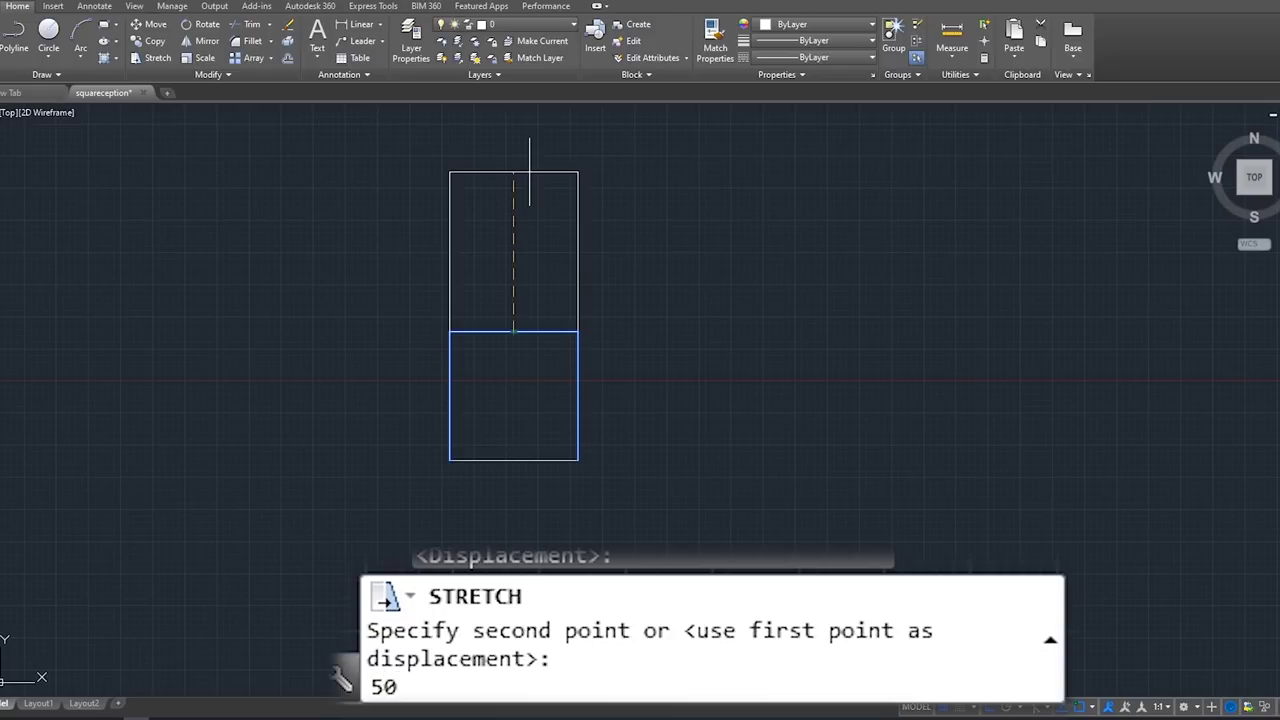
pyautogui.press('Return')
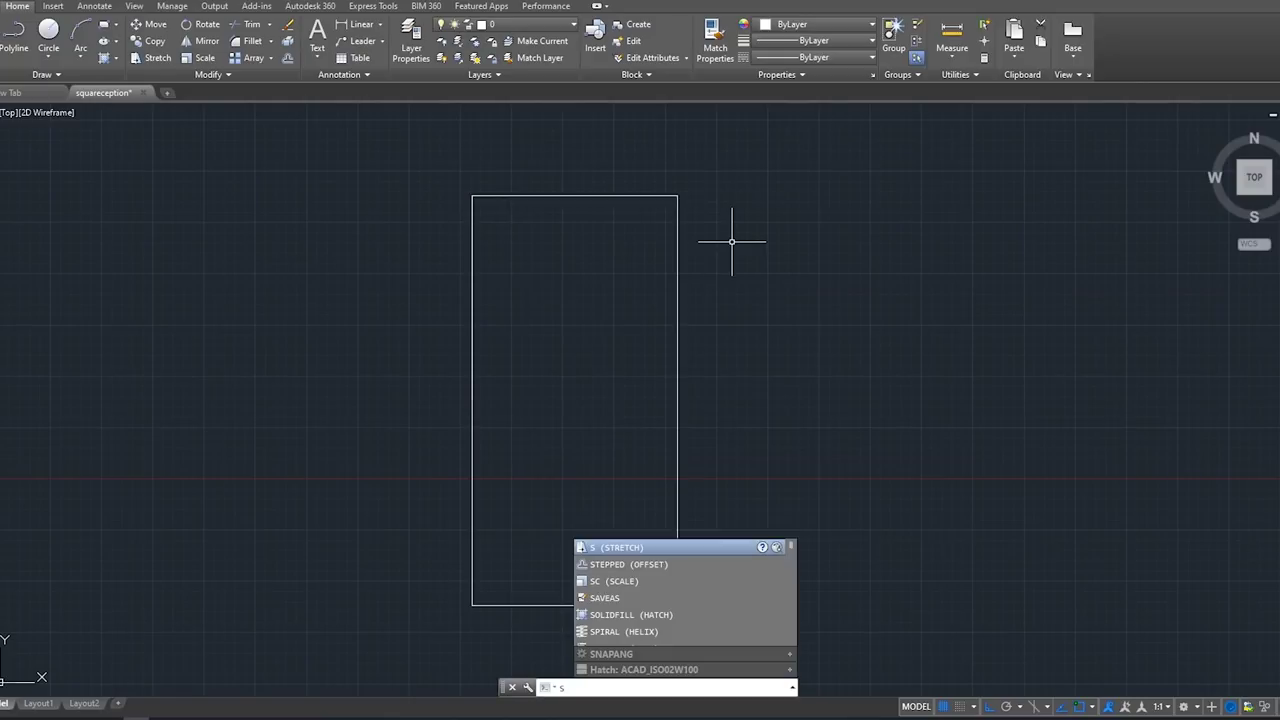
# Step: Stretch the rectangle's top edge back down 50 units from its midpoint
pyautogui.press('Return')
pyautogui.click(735, 241)
pyautogui.click(346, 171)
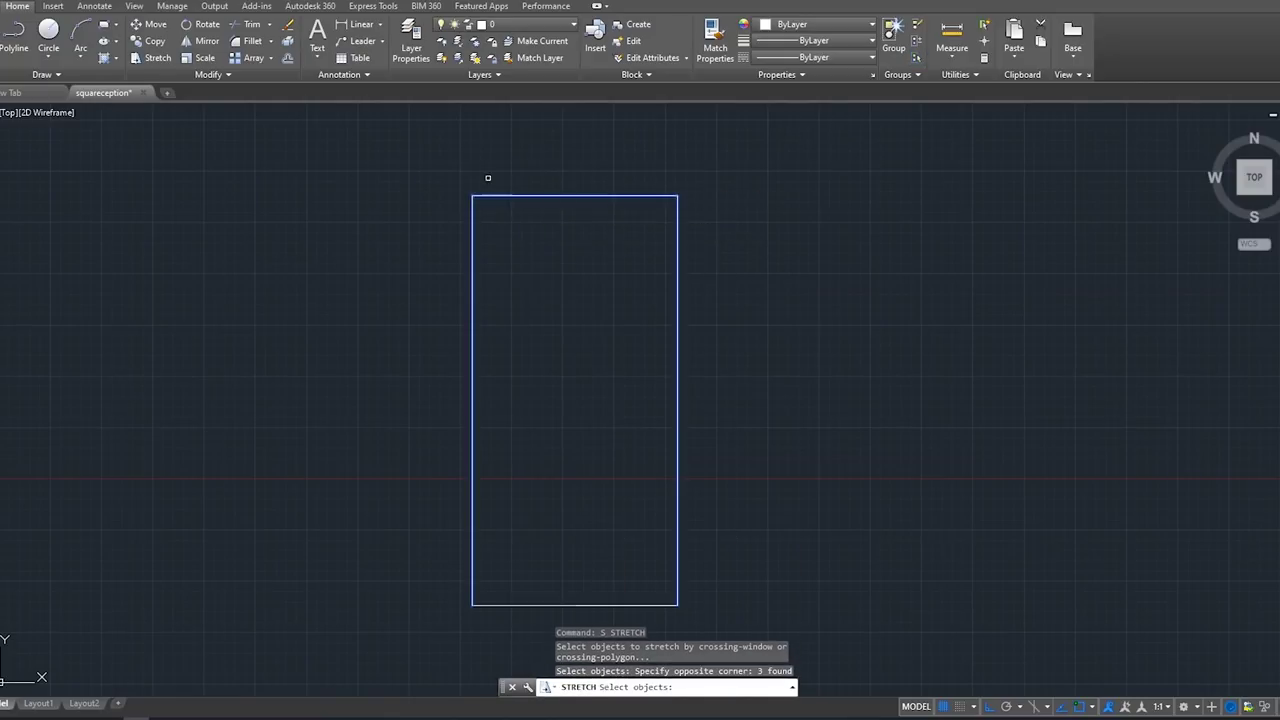
pyautogui.press('Return')
pyautogui.click(576, 195)
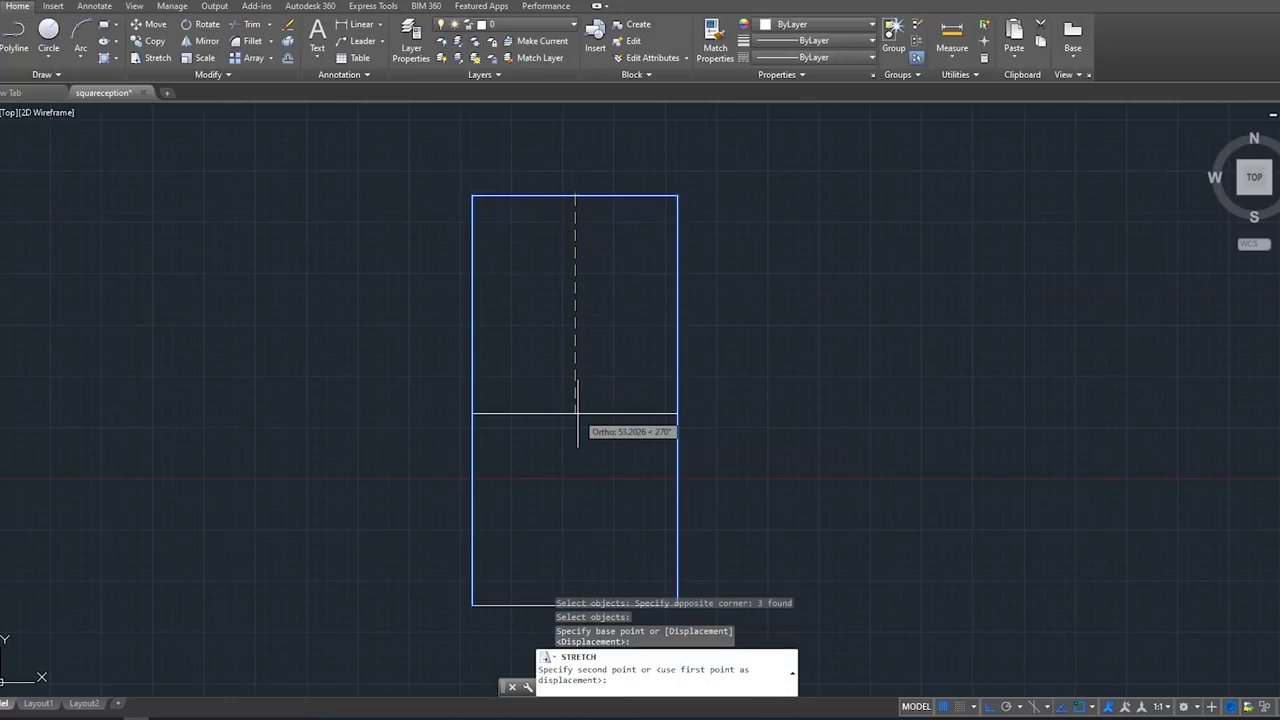
pyautogui.press('Return')
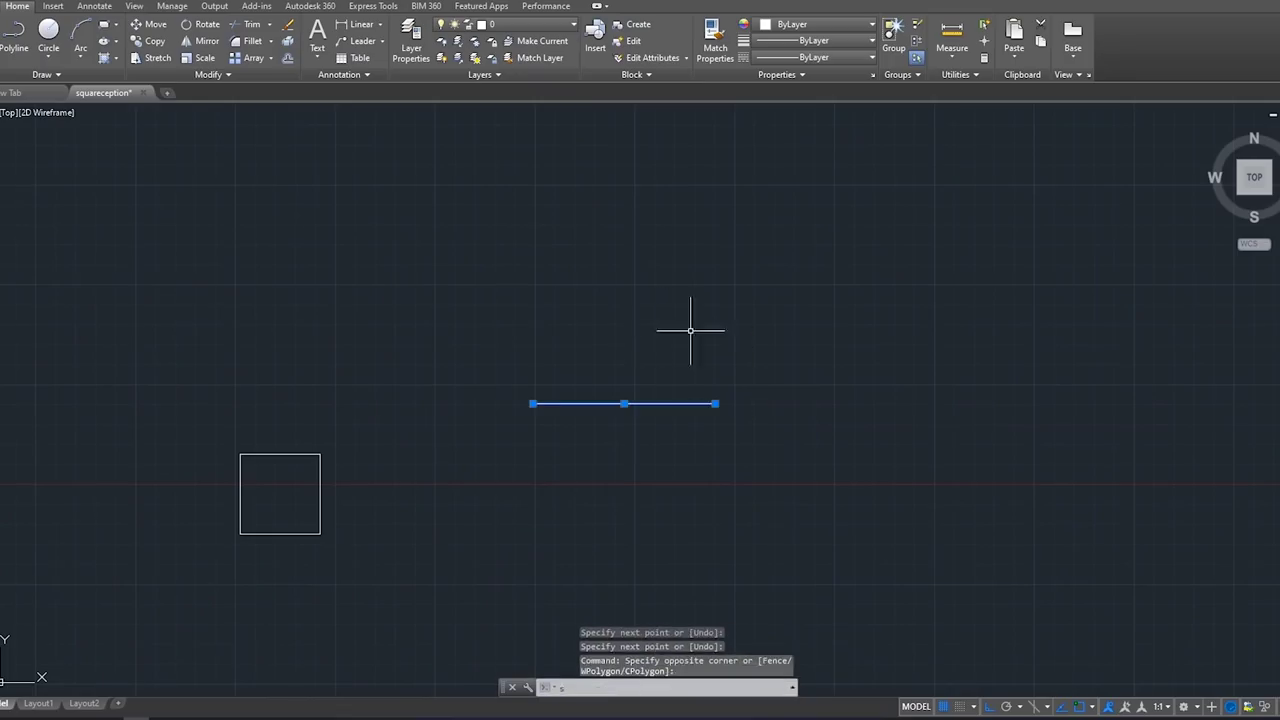
pyautogui.write('s')
pyautogui.press('Return')
# Step: Crossing-select the horizontal line's right end and stretch it to a new point further right
pyautogui.press('Escape')
pyautogui.click(713, 435)
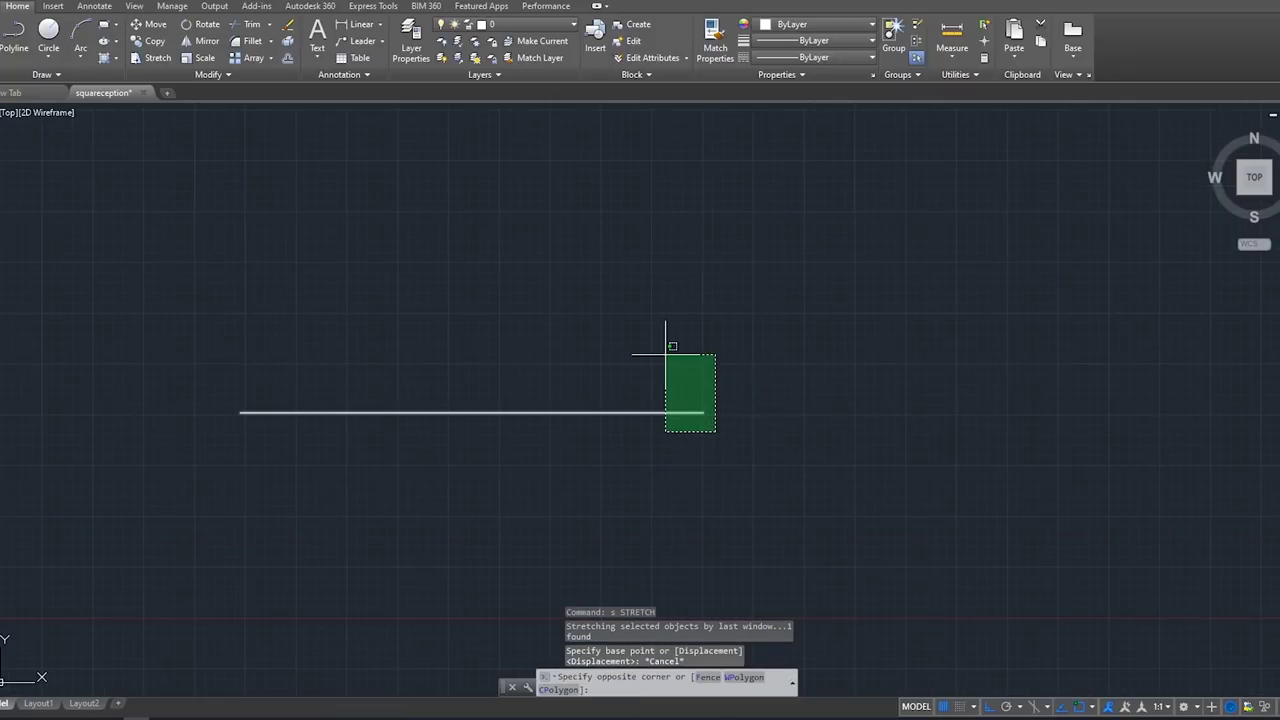
pyautogui.click(665, 351)
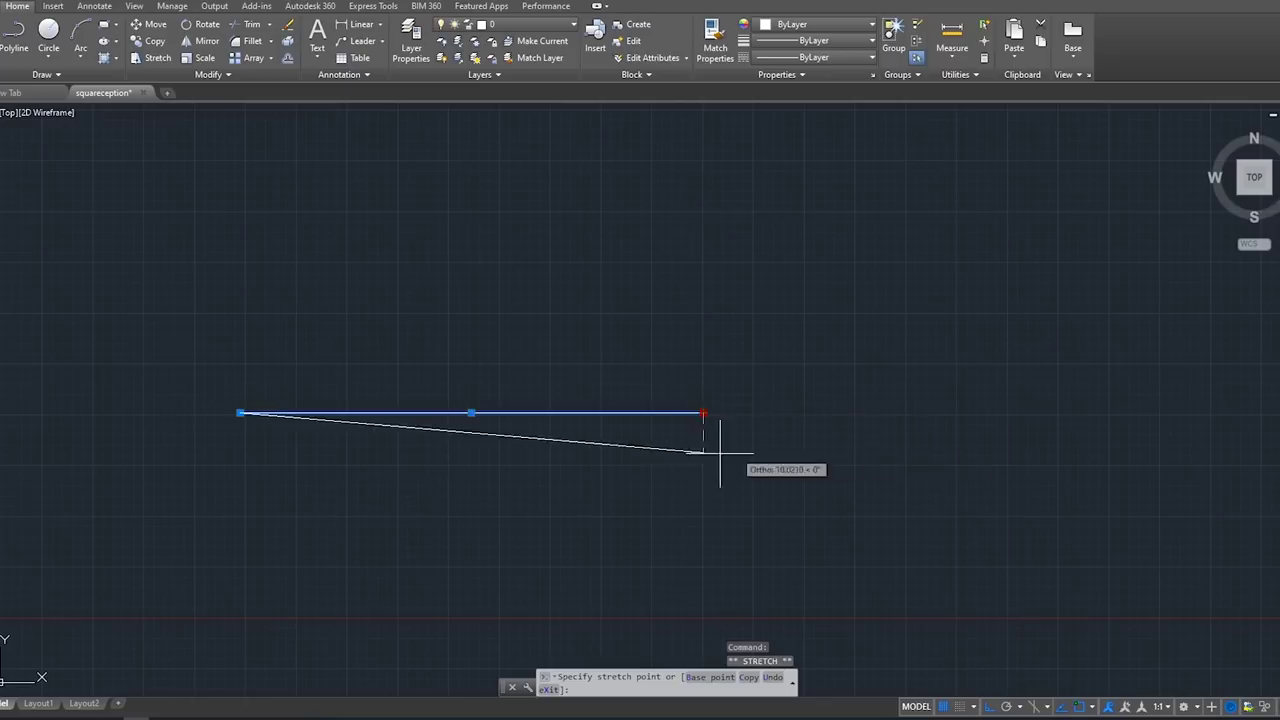
pyautogui.click(536, 449)
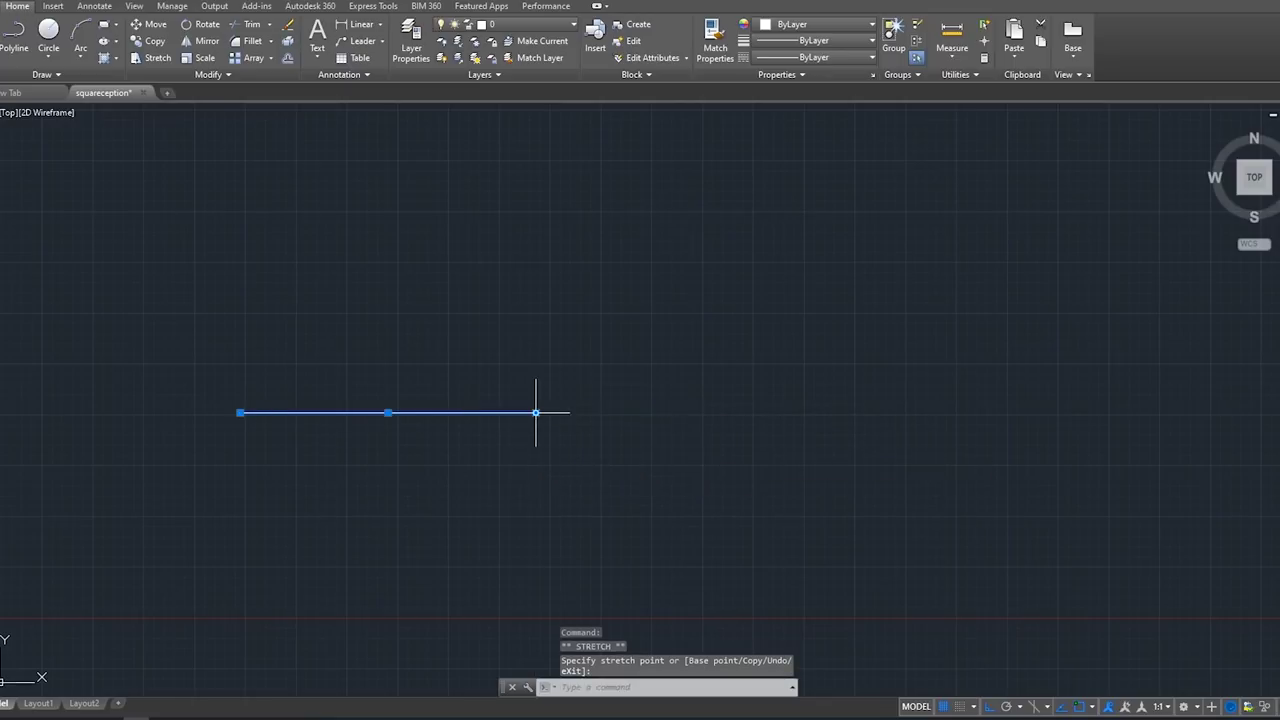
pyautogui.click(712, 425)
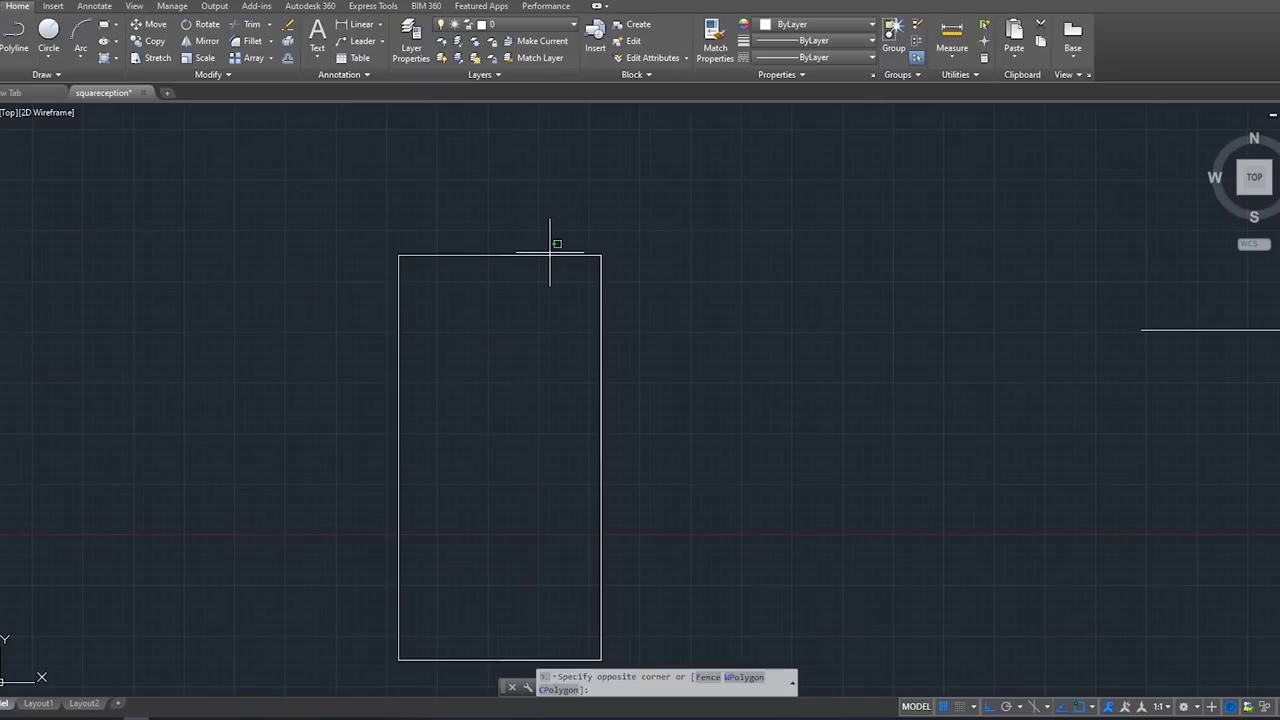
pyautogui.click(530, 260)
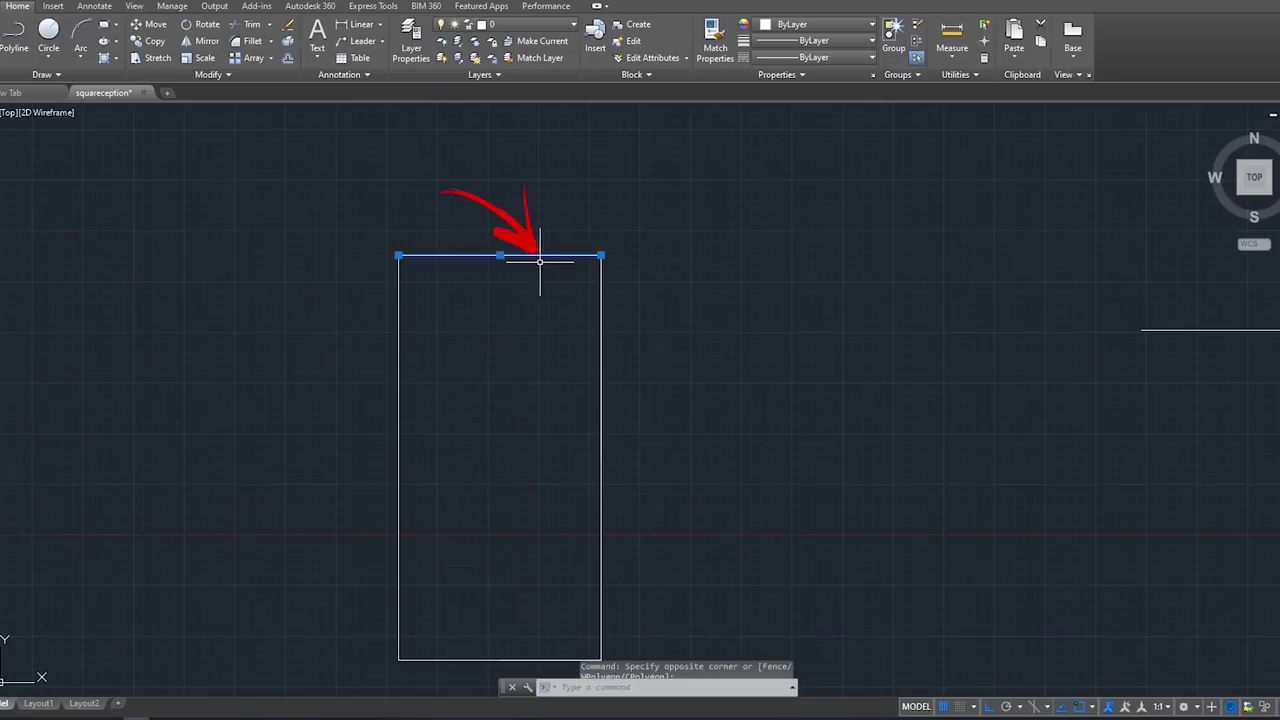
# Step: Select the rectangle's top and right edges and JOIN them into one polyline
pyautogui.click(606, 292)
pyautogui.moveTo(652, 347)
pyautogui.mouseDown(button='middle')
pyautogui.moveTo(666, 317)
pyautogui.moveTo(835, 235)
pyautogui.mouseUp(button='middle')
pyautogui.press('Escape')
pyautogui.click(883, 257)
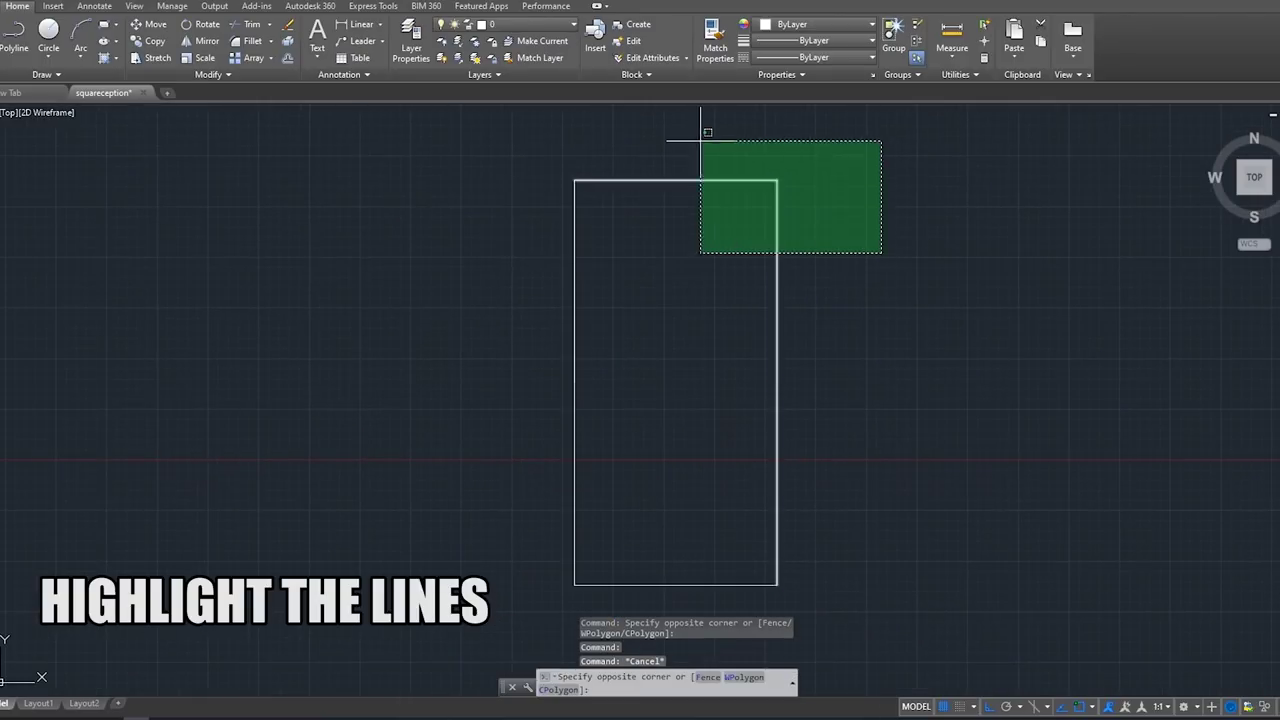
pyautogui.click(700, 140)
pyautogui.write('j')
pyautogui.press('Return')
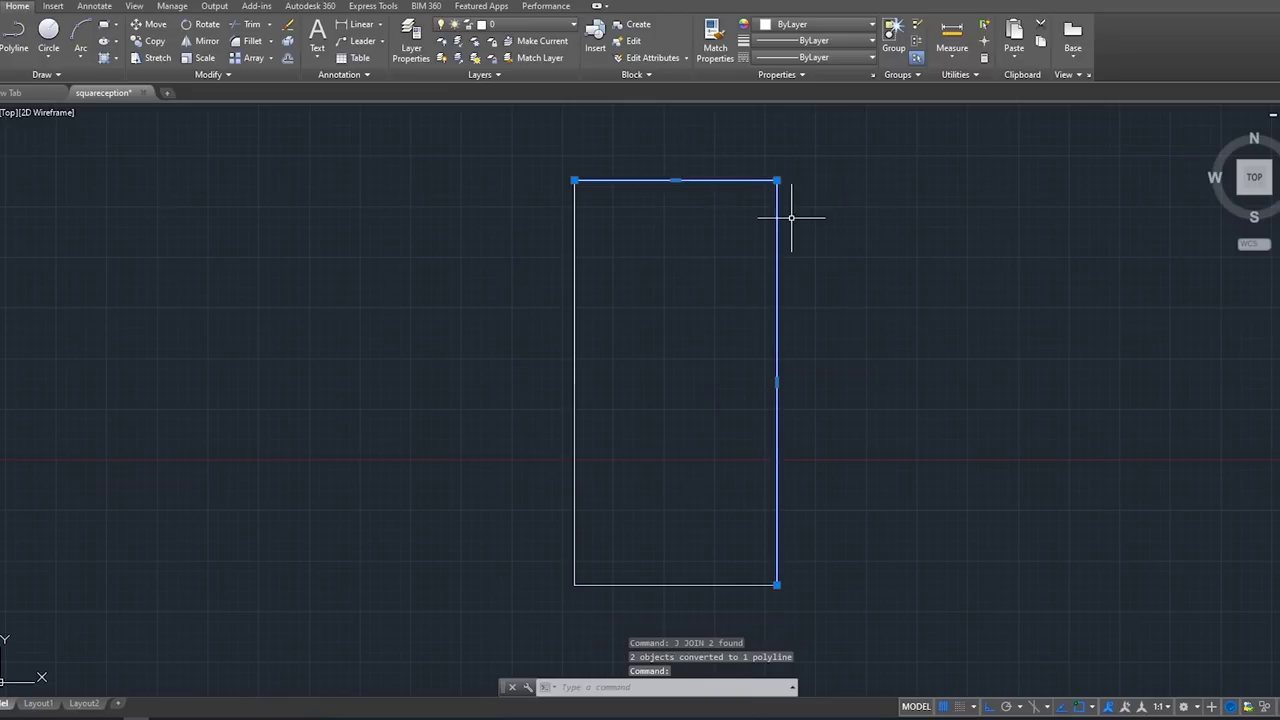
pyautogui.moveTo(748, 208); pyautogui.dragTo(703, 228, button='middle')
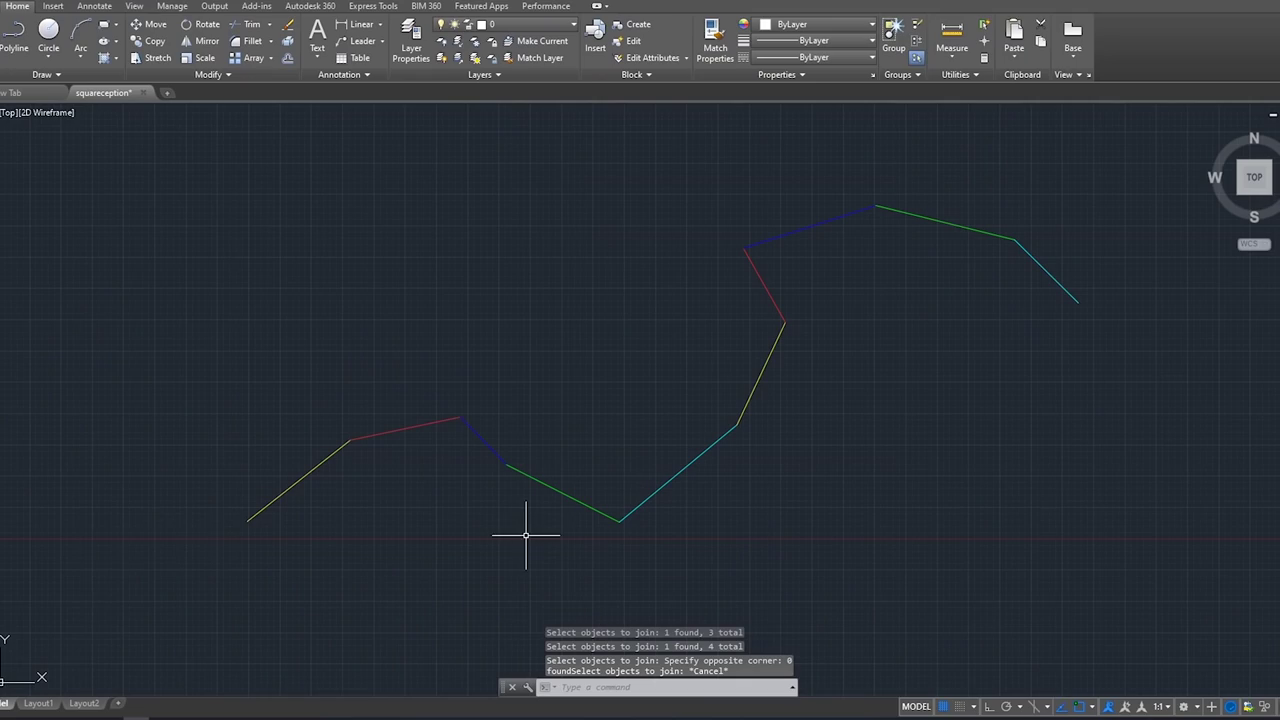
# Step: Join the 10 window-selected zigzag segments into a single polyline and select it to verify
pyautogui.click(1156, 481)
pyautogui.click(300, 177)
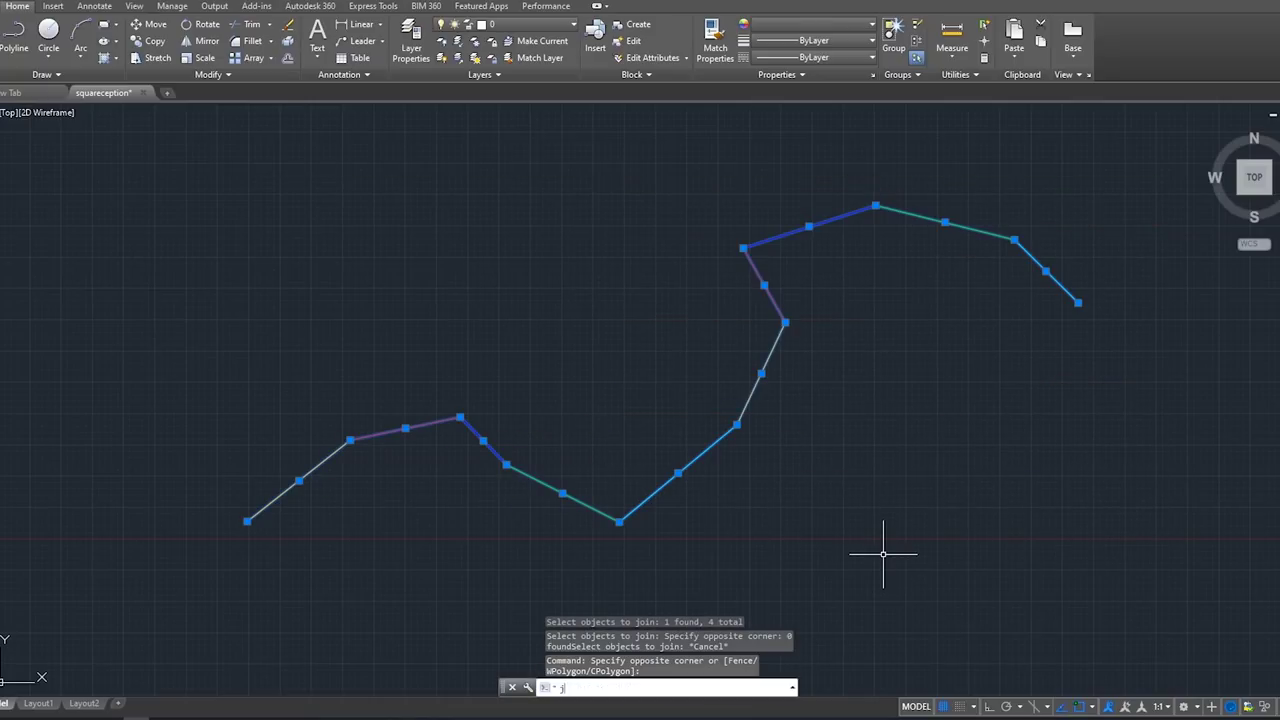
pyautogui.press('Return')
pyautogui.click(750, 398)
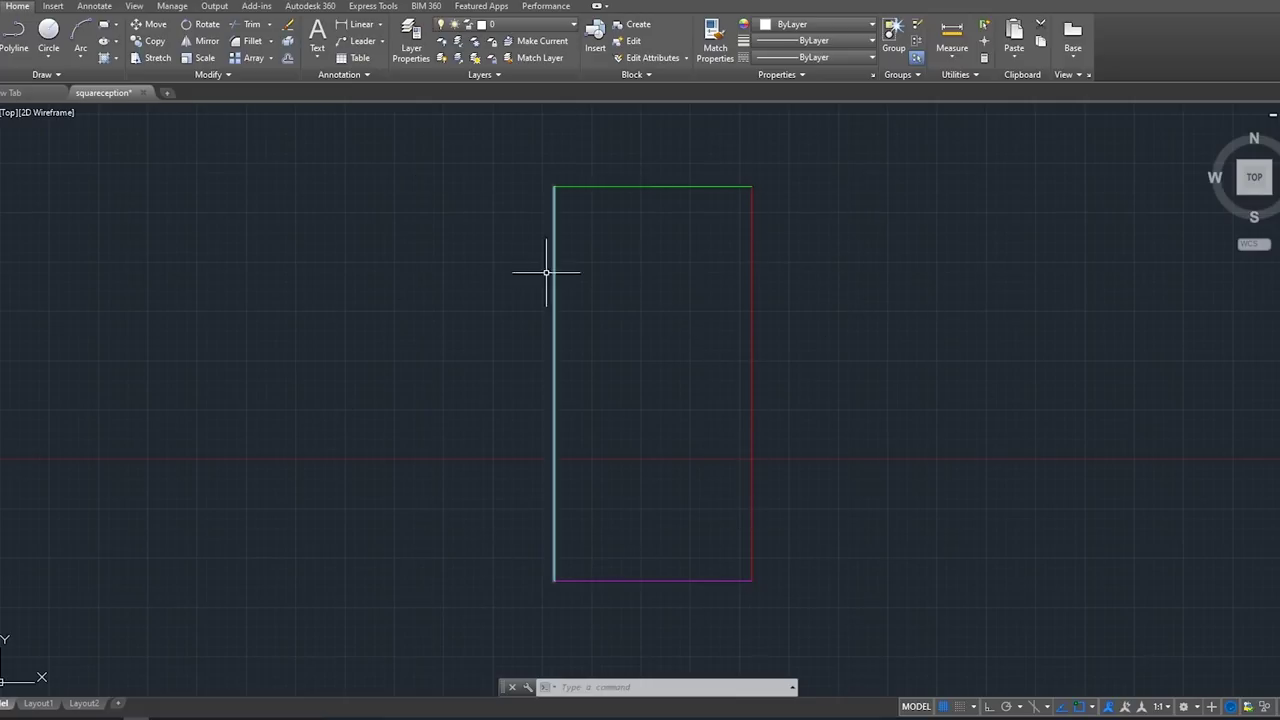
# Step: Join the rectangle's four coloured edges into one closed polyline, then explode it back into lines
pyautogui.write('j')
pyautogui.press('Return')
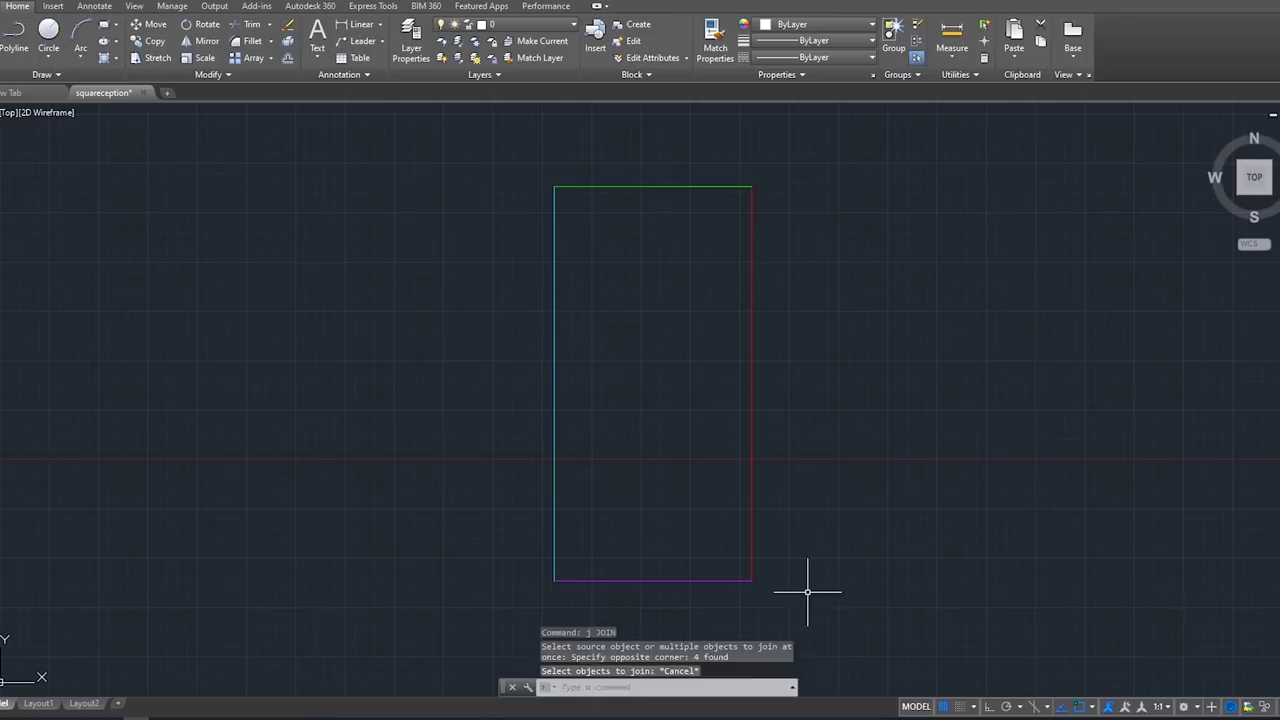
pyautogui.click(811, 591)
pyautogui.click(509, 143)
pyautogui.press('Escape')
pyautogui.click(515, 153)
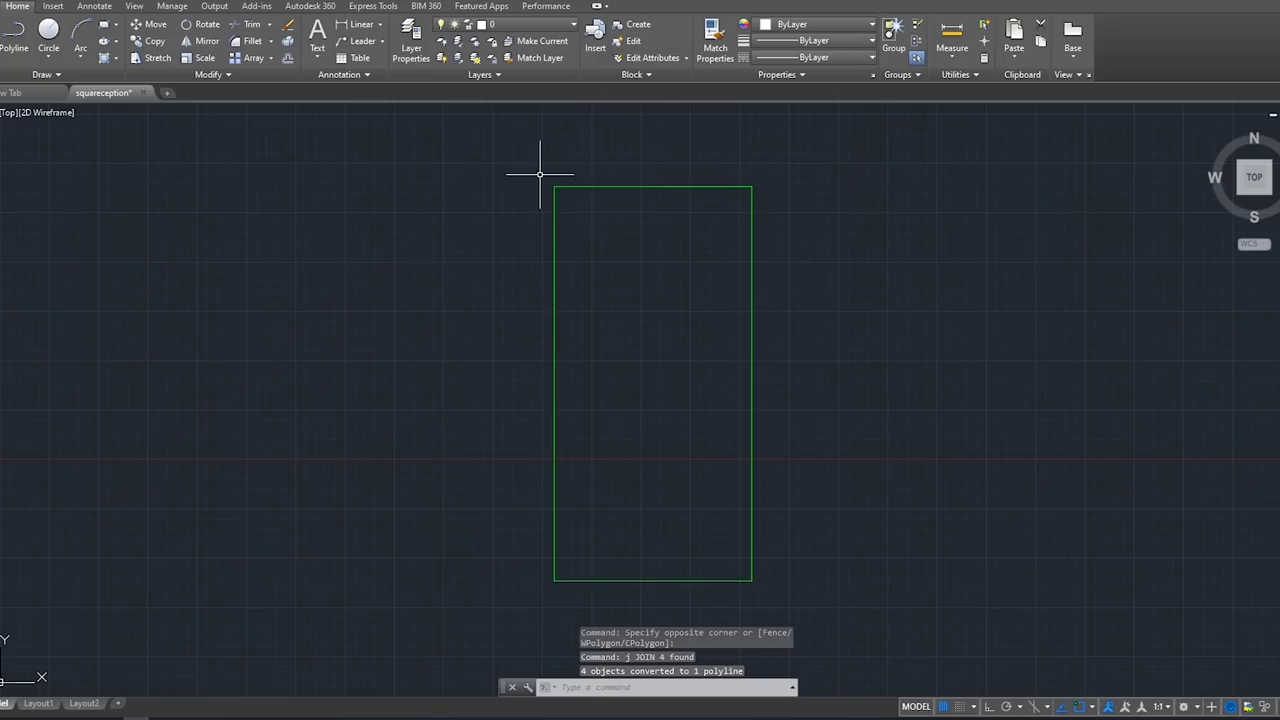
pyautogui.click(597, 186)
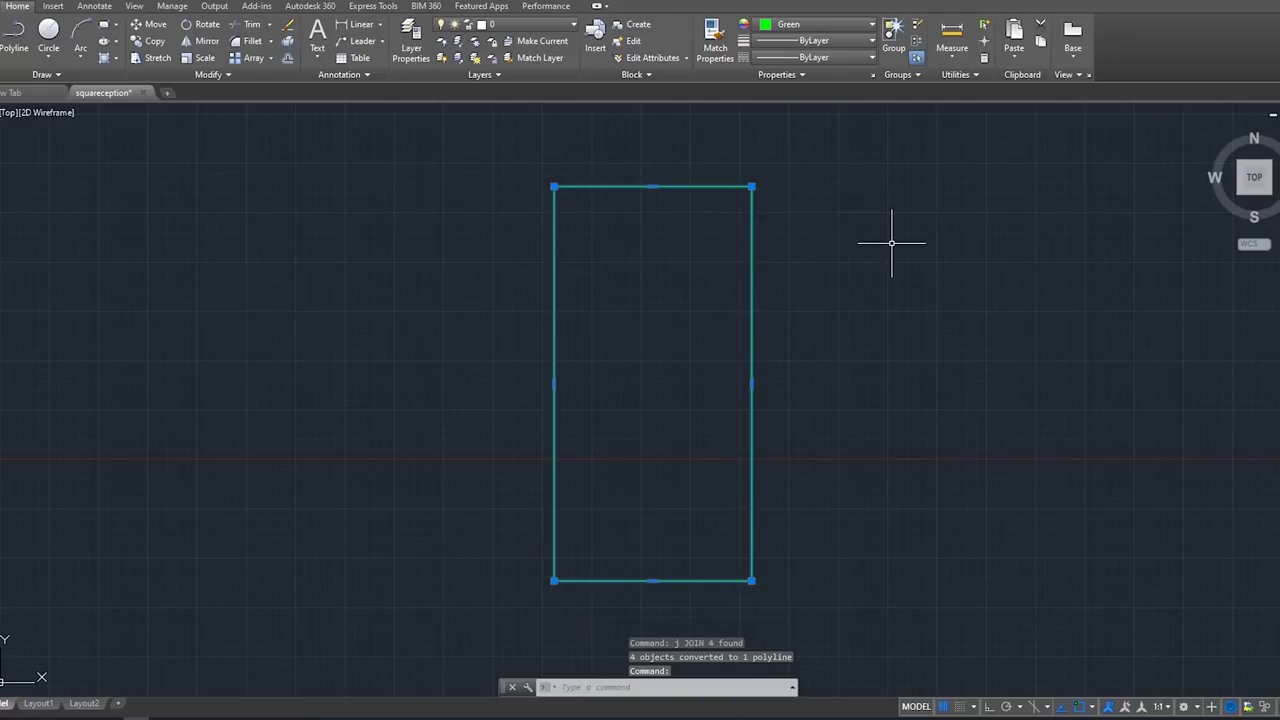
pyautogui.write('x')
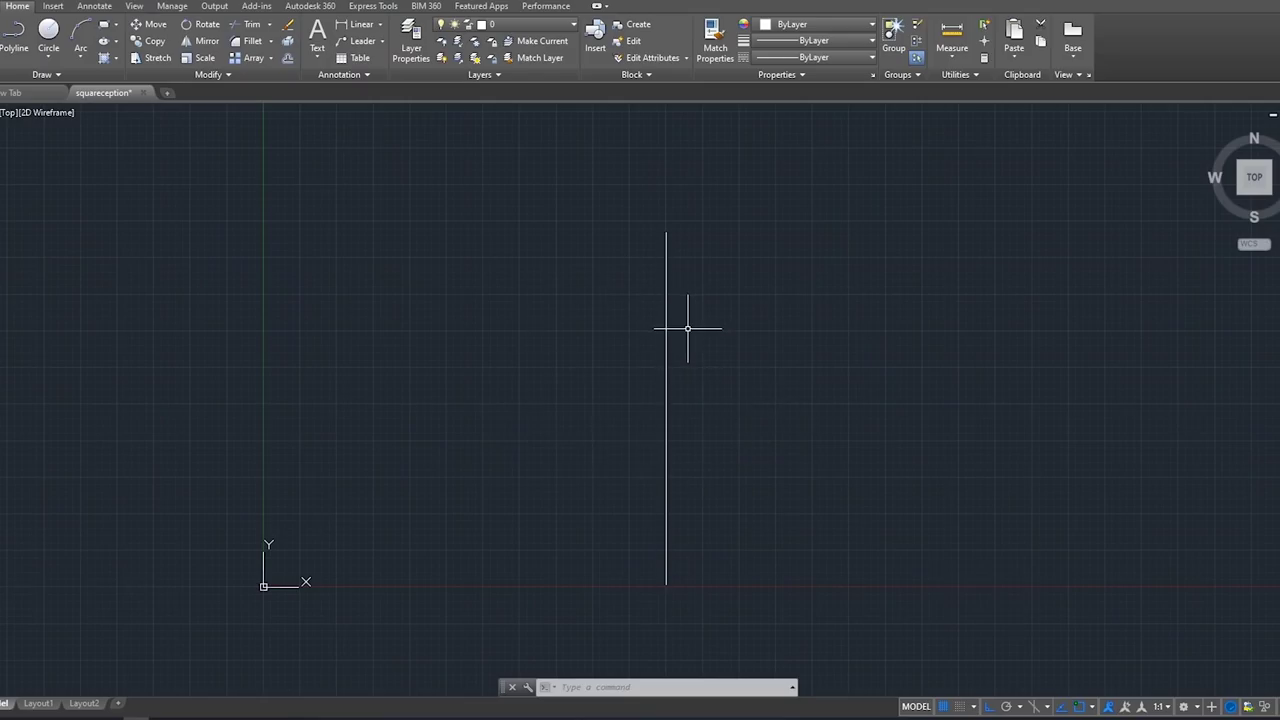
# Step: Offset the vertical line 150 units, picking it as the object to copy
pyautogui.moveTo(687, 328); pyautogui.dragTo(677, 352, button='middle')
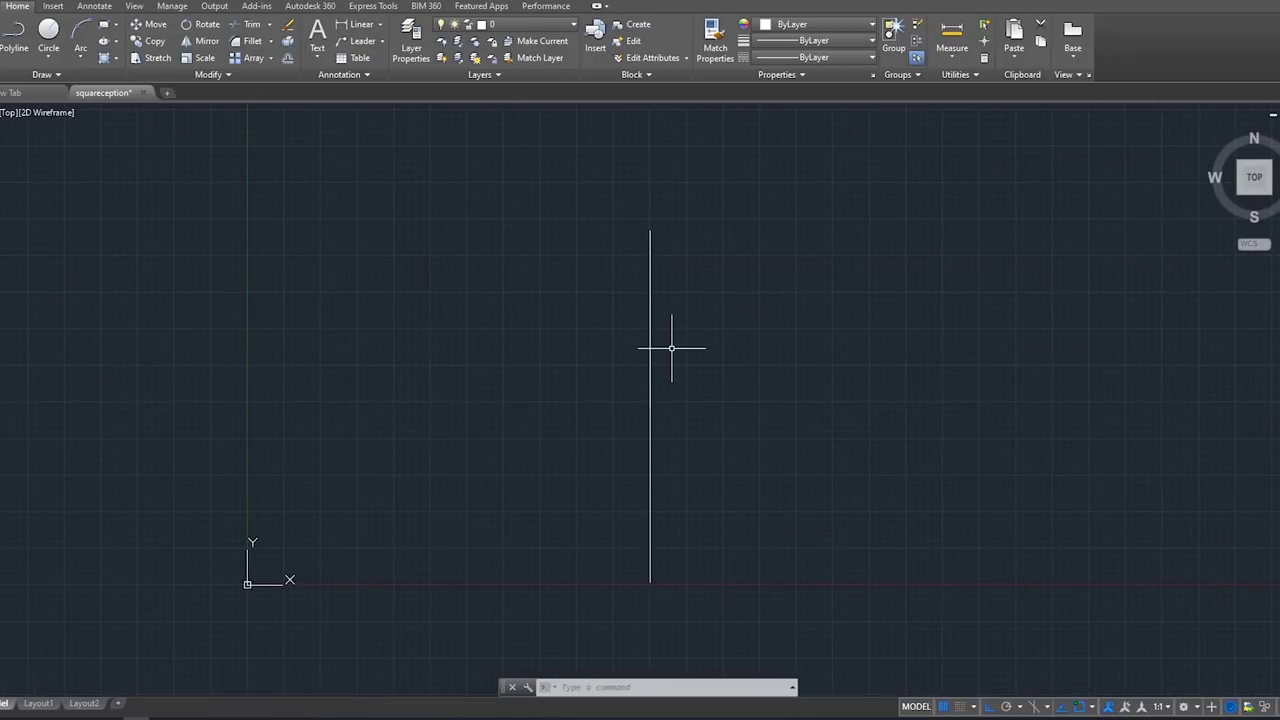
pyautogui.write('o')
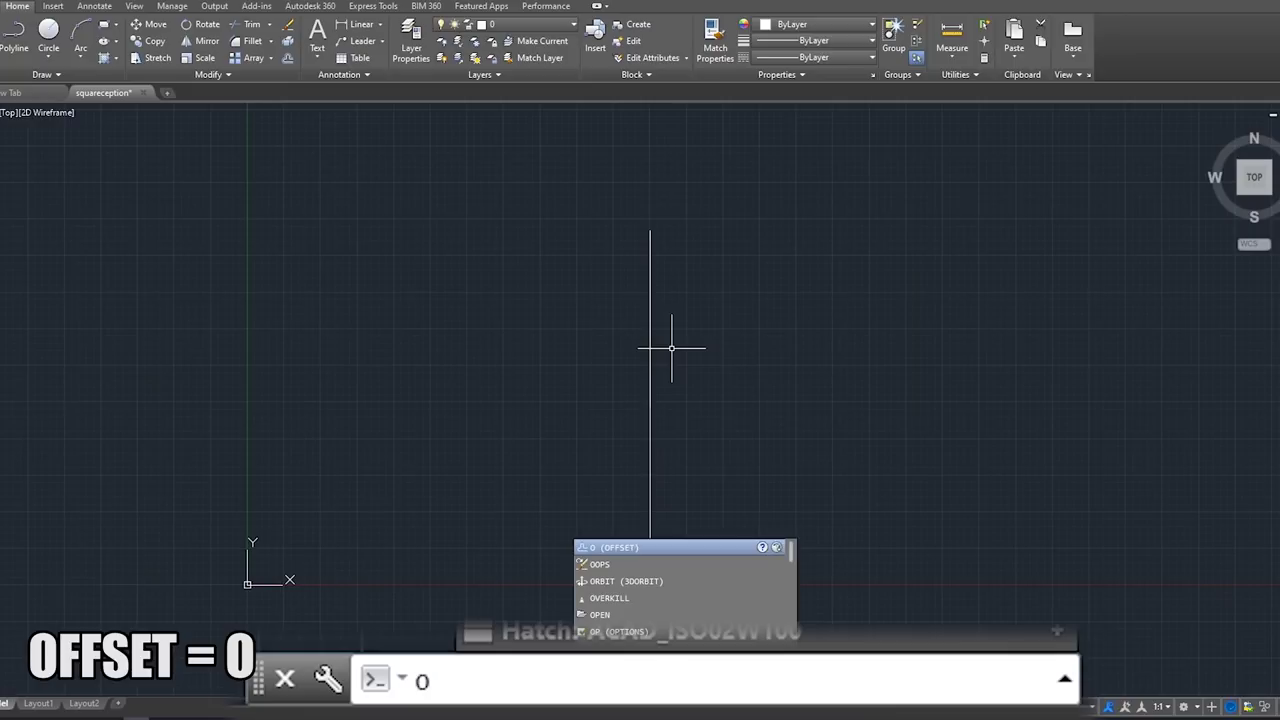
pyautogui.press('Return')
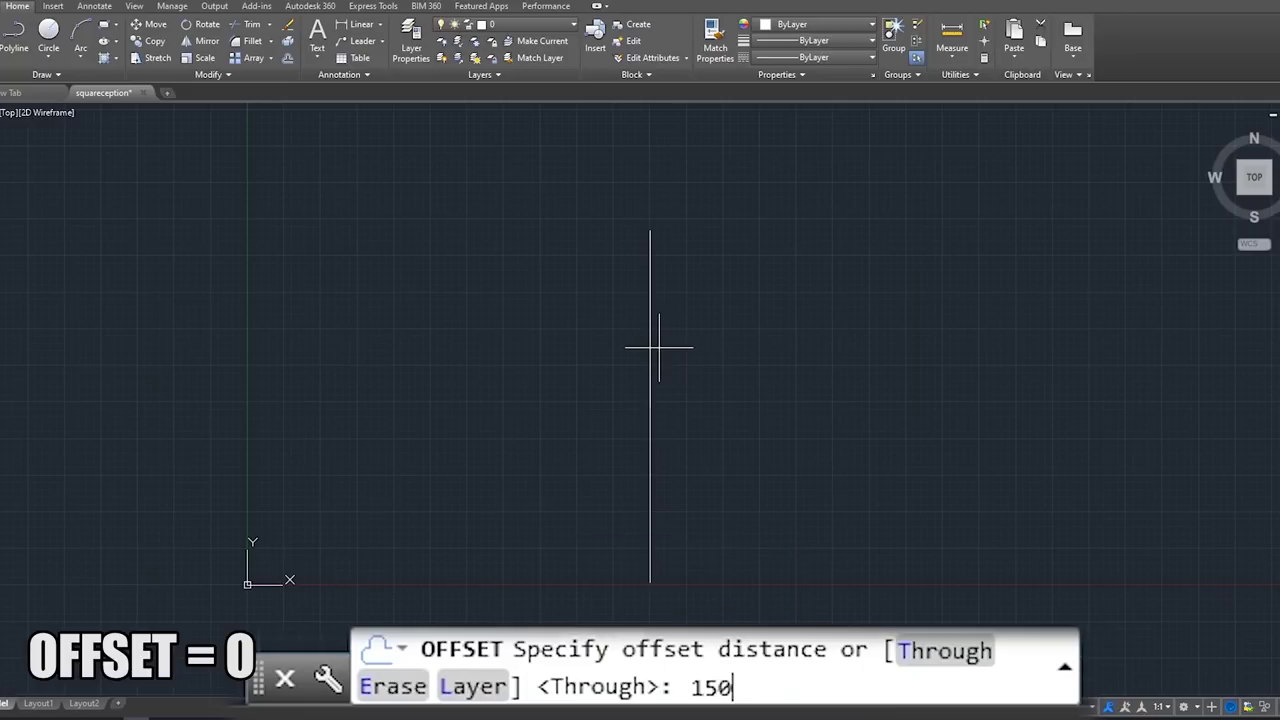
pyautogui.press('Return')
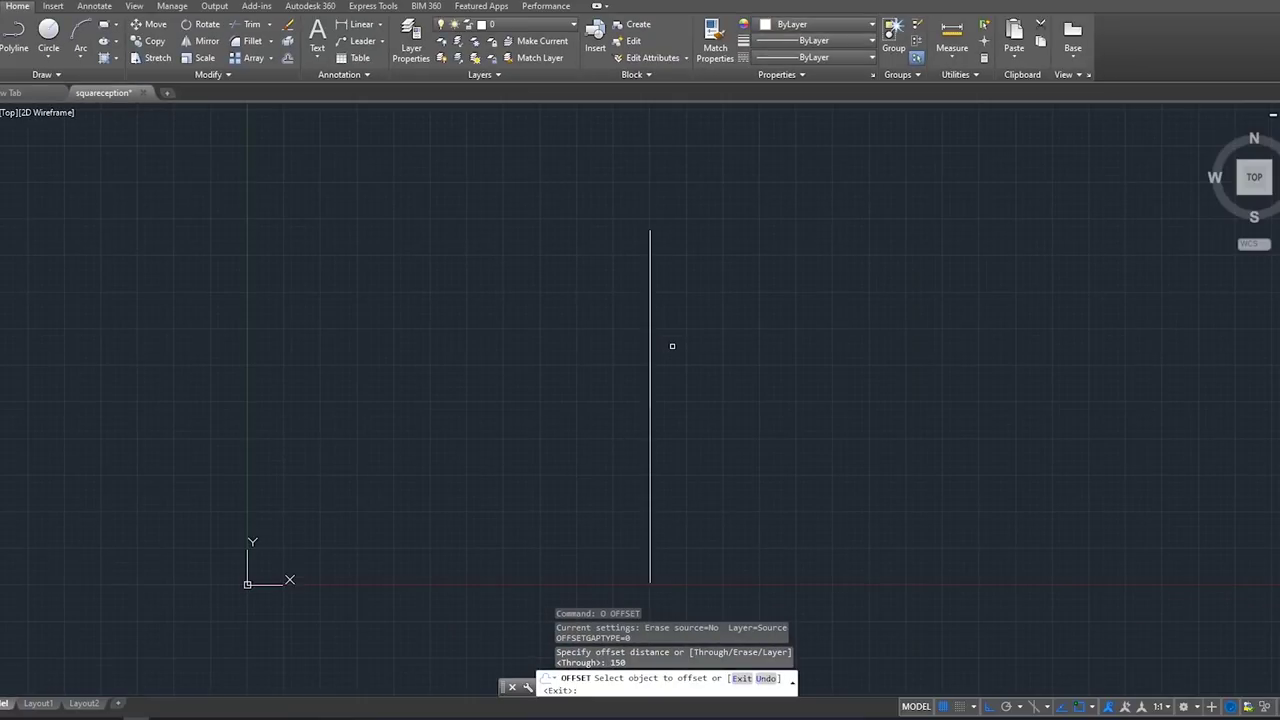
pyautogui.click(648, 333)
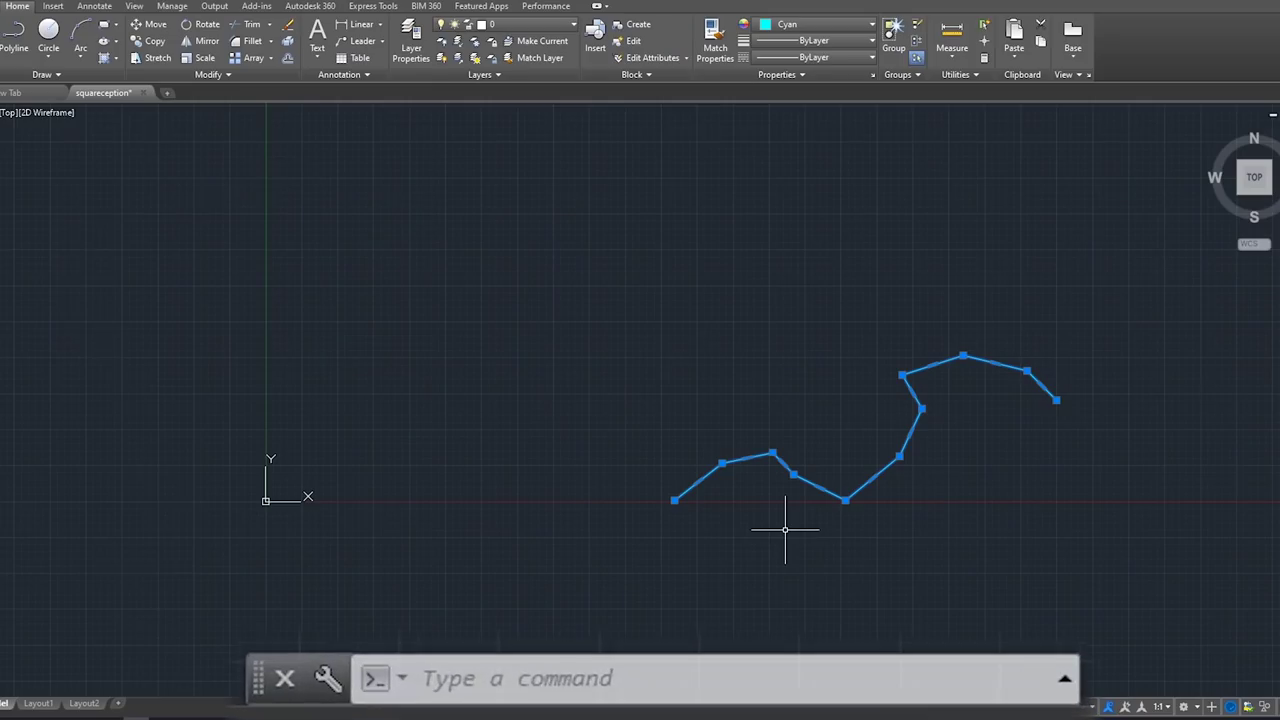
# Step: Offset the cyan zigzag polyline by 150 to one side, forming a double-line path
pyautogui.write('o')
pyautogui.press('Return')
pyautogui.write('150')
pyautogui.press('Return')
pyautogui.click(797, 482)
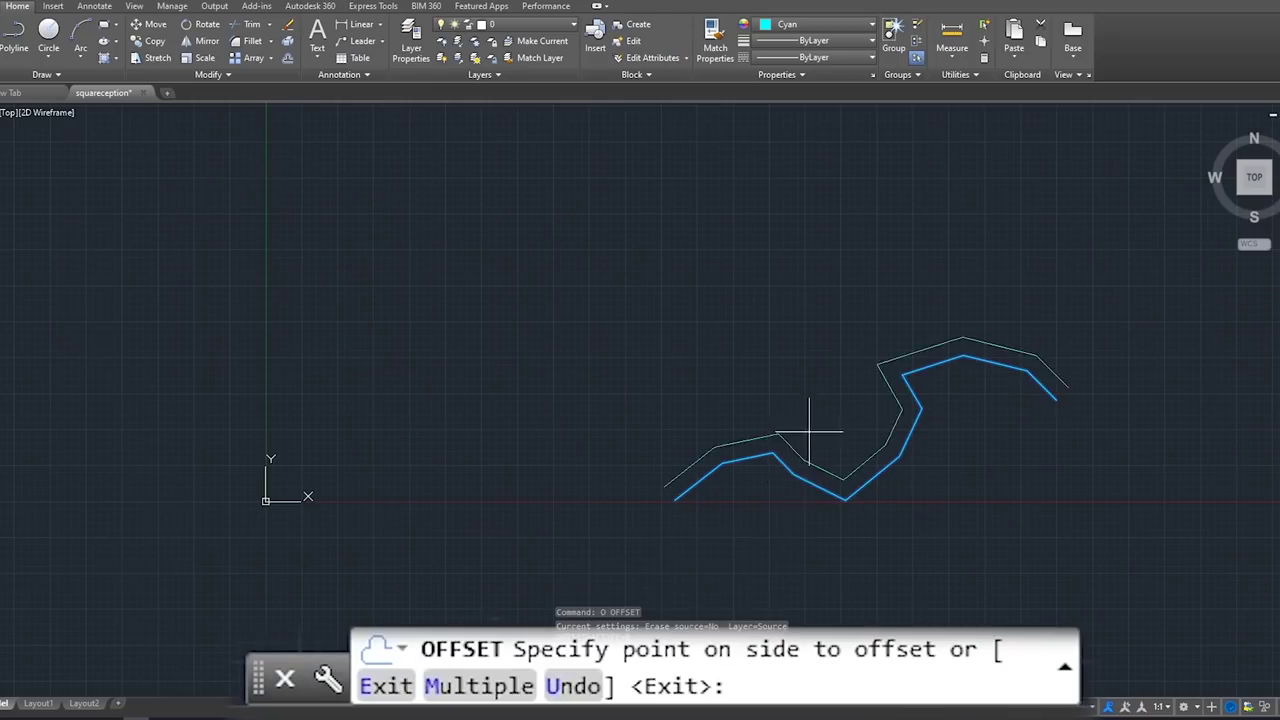
pyautogui.click(786, 500)
pyautogui.scroll(2, 730, 487)
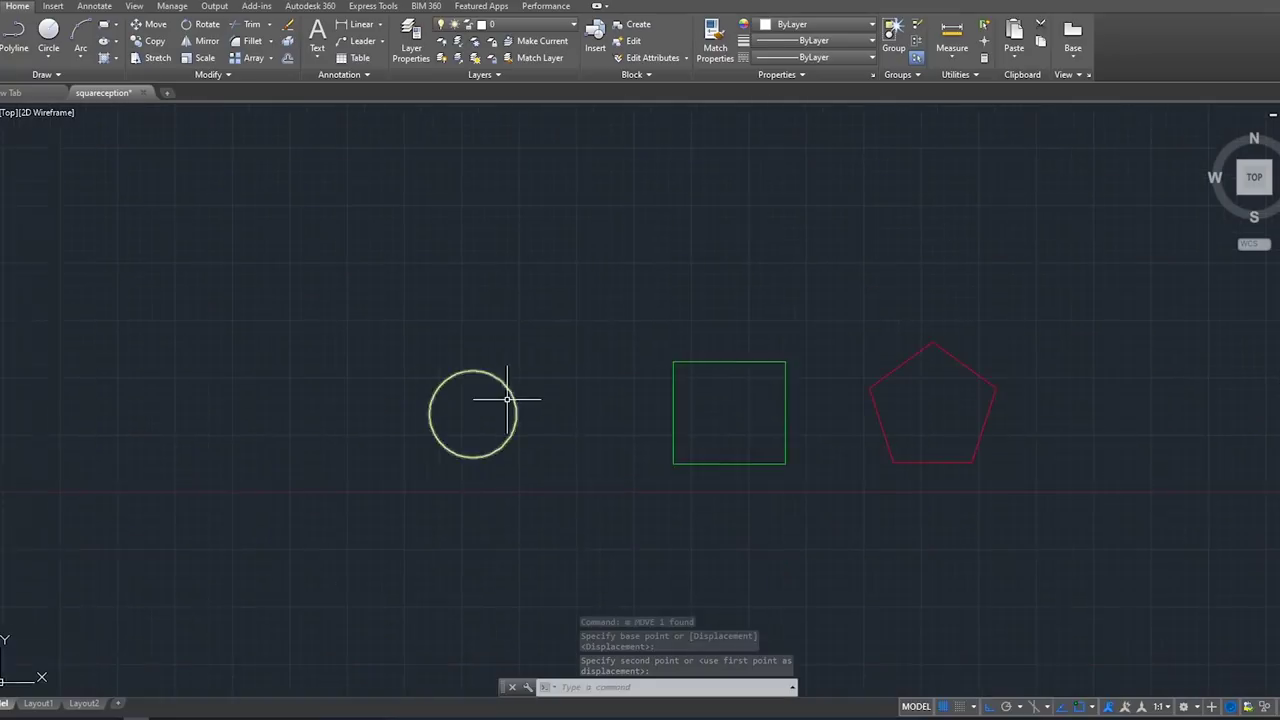
# Step: Offset the circle at a 50-unit distance, adding two larger concentric circles outside it
pyautogui.scroll(4, 507, 399)
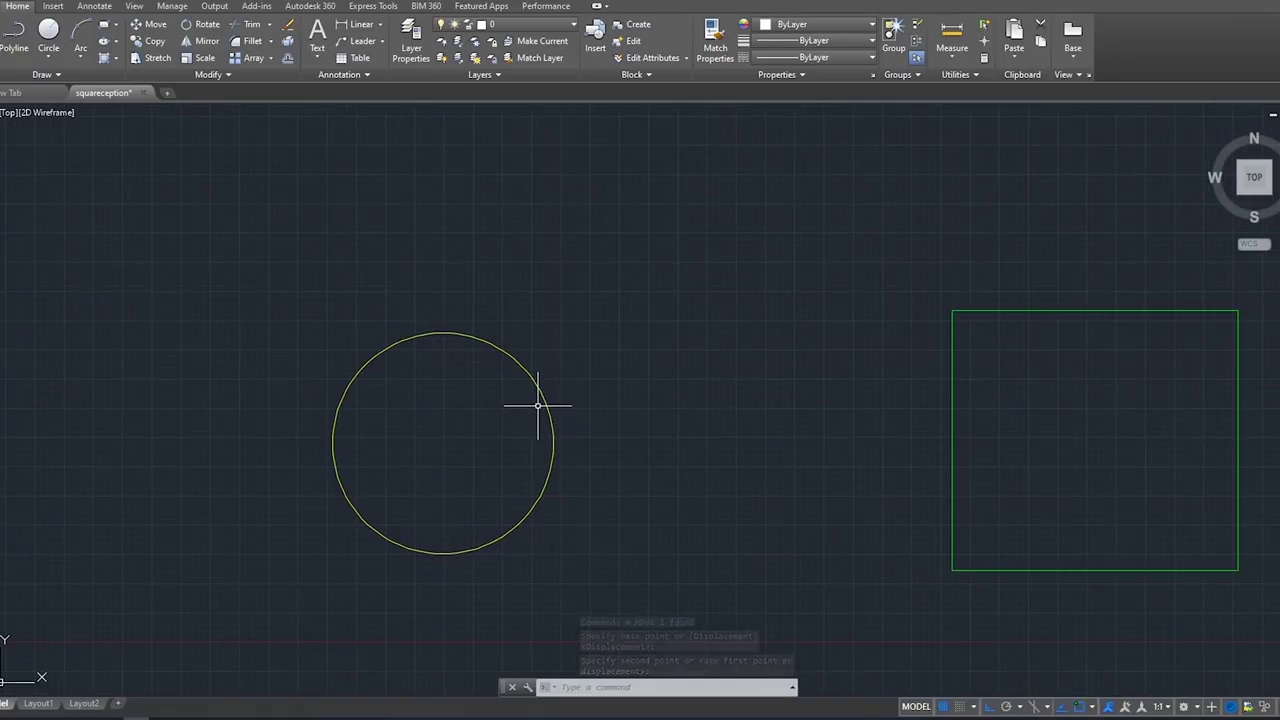
pyautogui.write('o')
pyautogui.press('Return')
pyautogui.write('50')
pyautogui.press('Return')
pyautogui.click(540, 405)
pyautogui.click(570, 377)
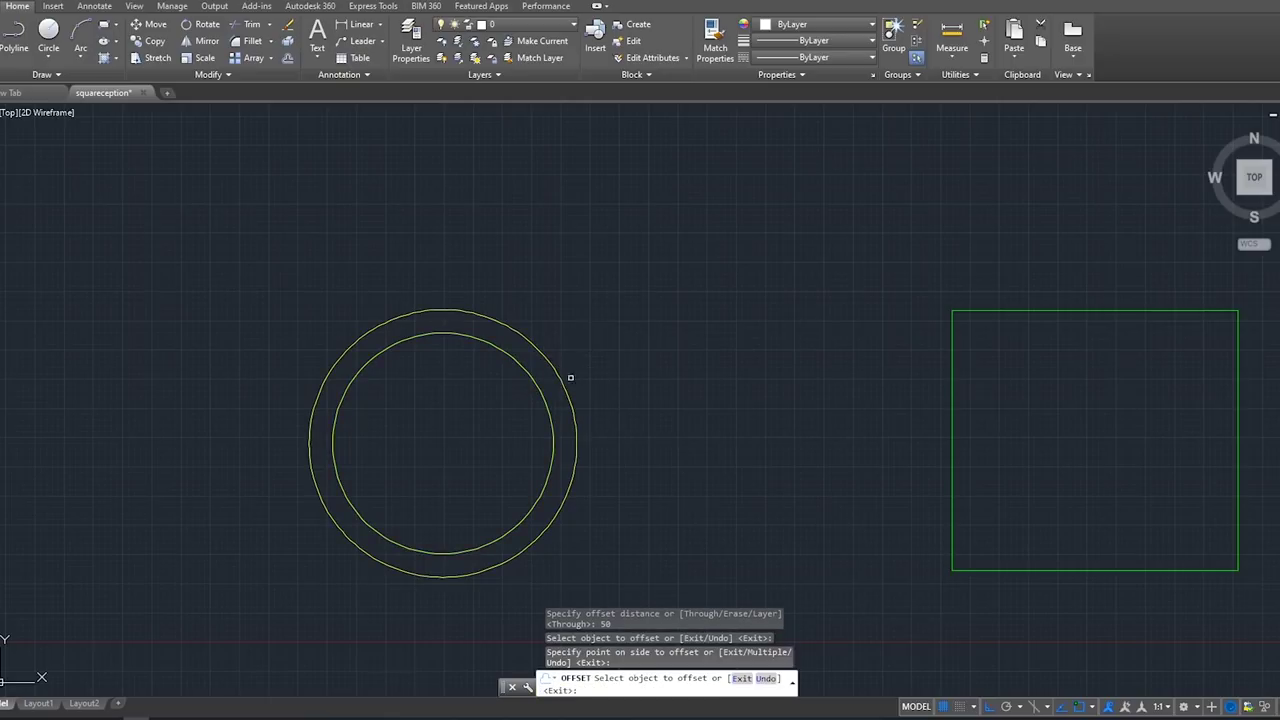
pyautogui.click(631, 352)
pyautogui.scroll(-4, 640, 360)
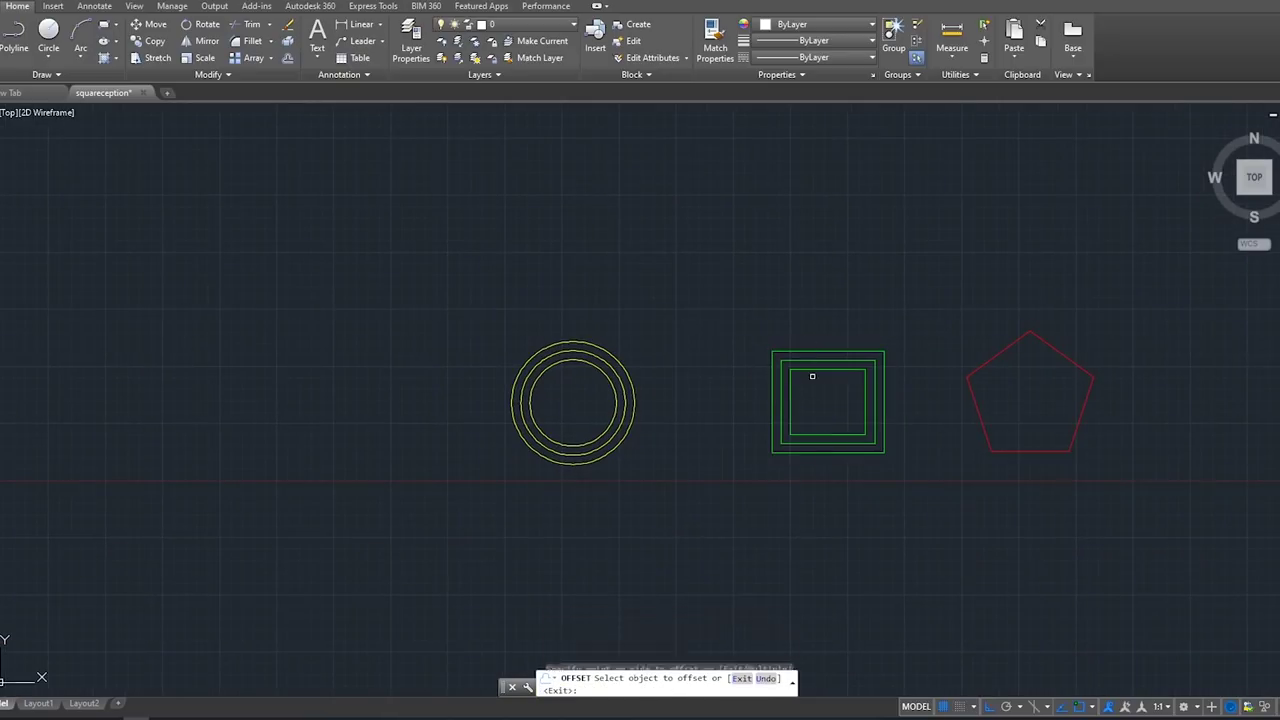
# Step: Add a smaller square inside the square and two larger pentagons around the pentagon
pyautogui.click(820, 392)
pyautogui.click(990, 360)
pyautogui.click(963, 331)
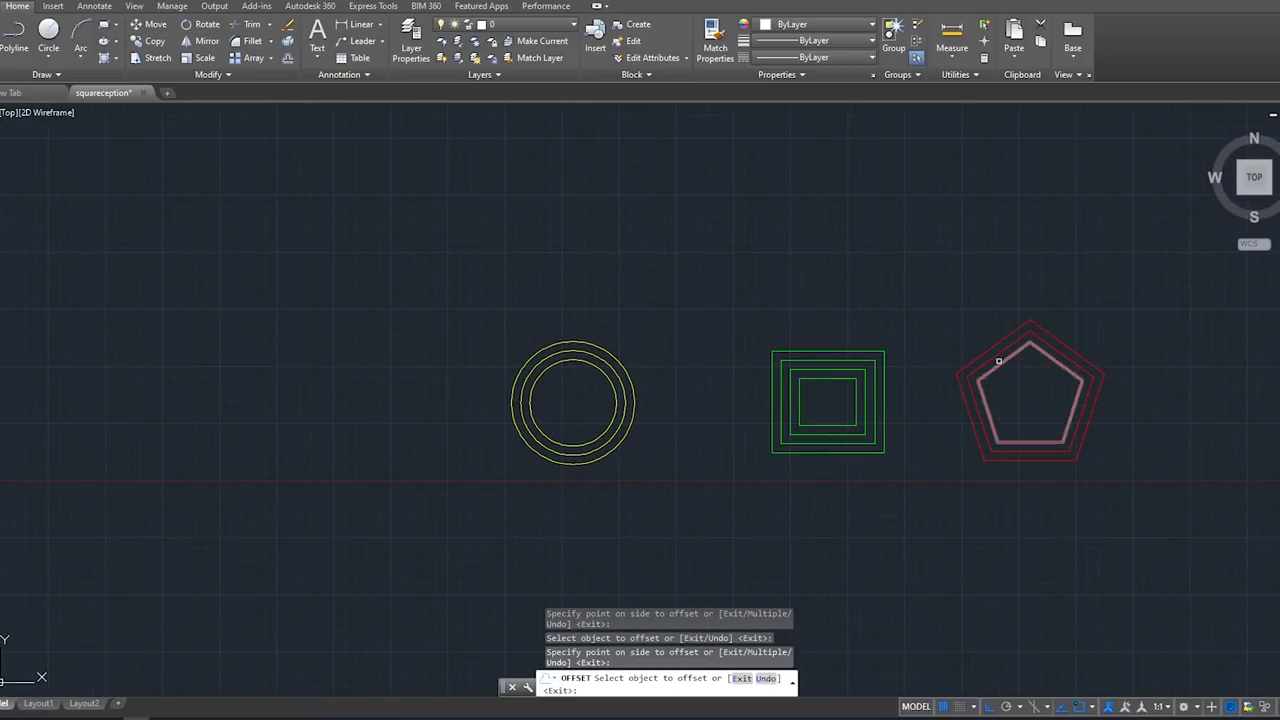
pyautogui.click(998, 361)
pyautogui.click(963, 320)
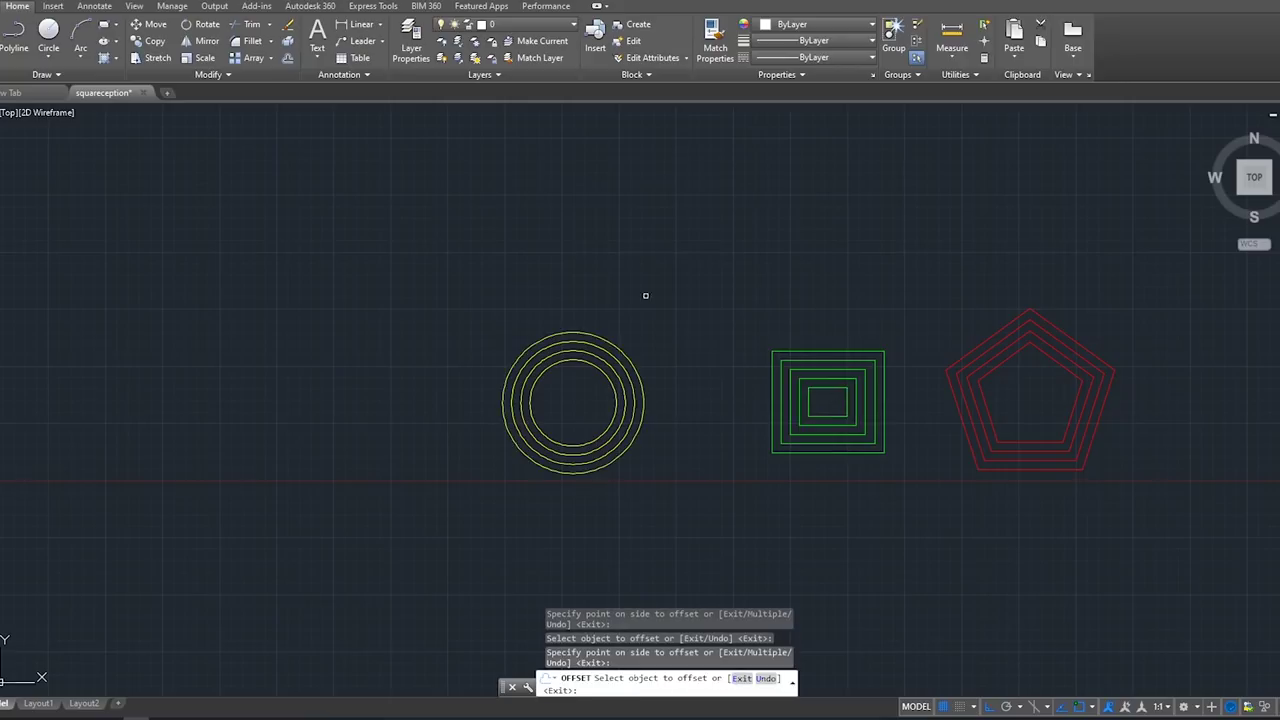
pyautogui.moveTo(645, 295); pyautogui.dragTo(548, 293, button='middle')
pyautogui.press('Return')
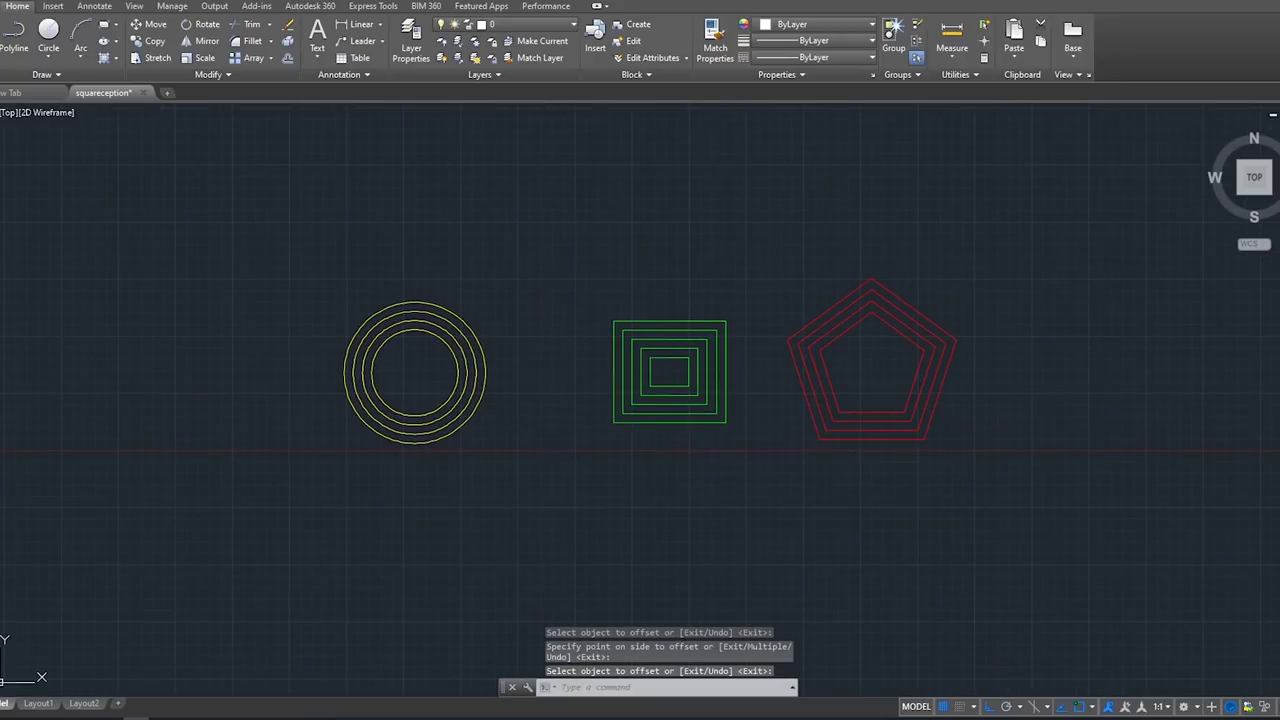